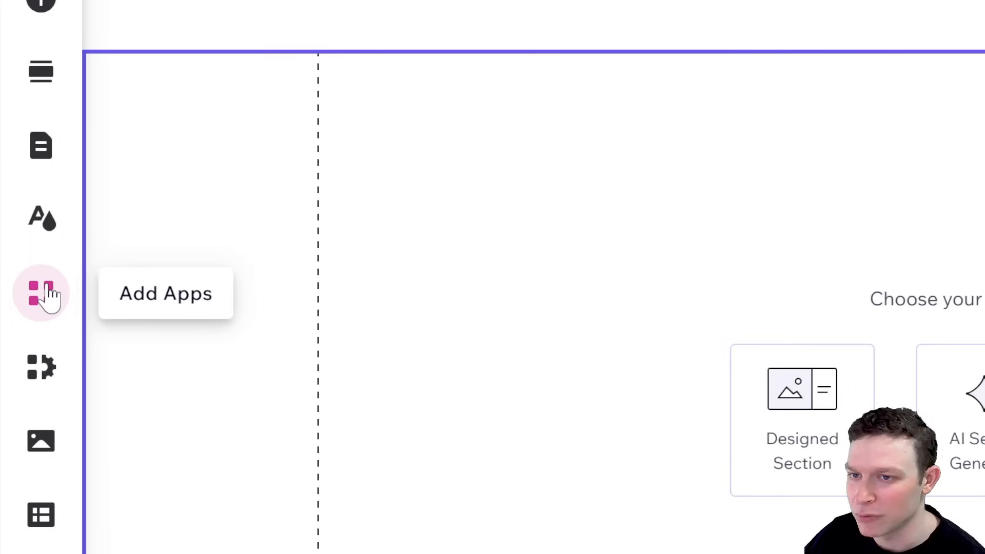
# Find the Wix Members Area app in the App Market by searching for "member" and add it to the site.
pyautogui.click(49, 295)
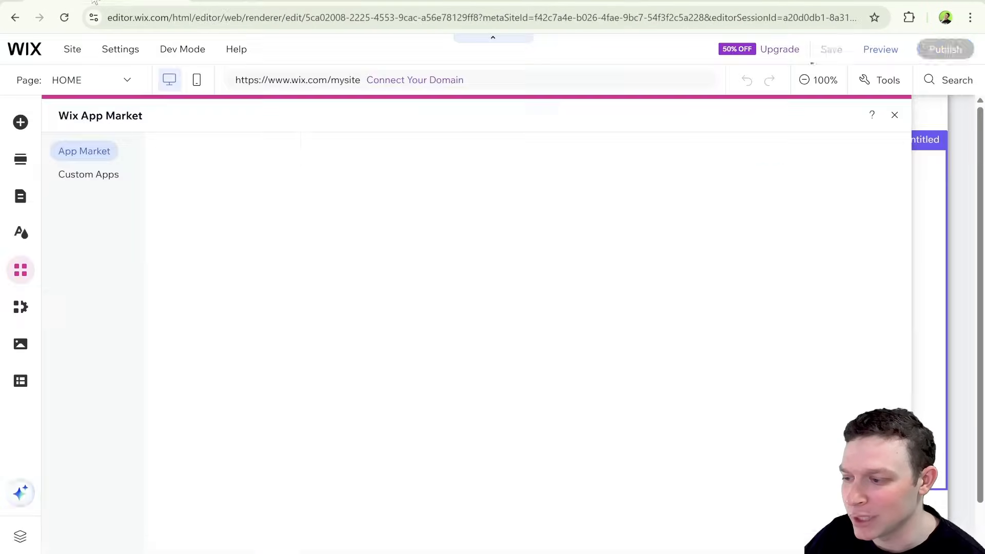
pyautogui.click(383, 243)
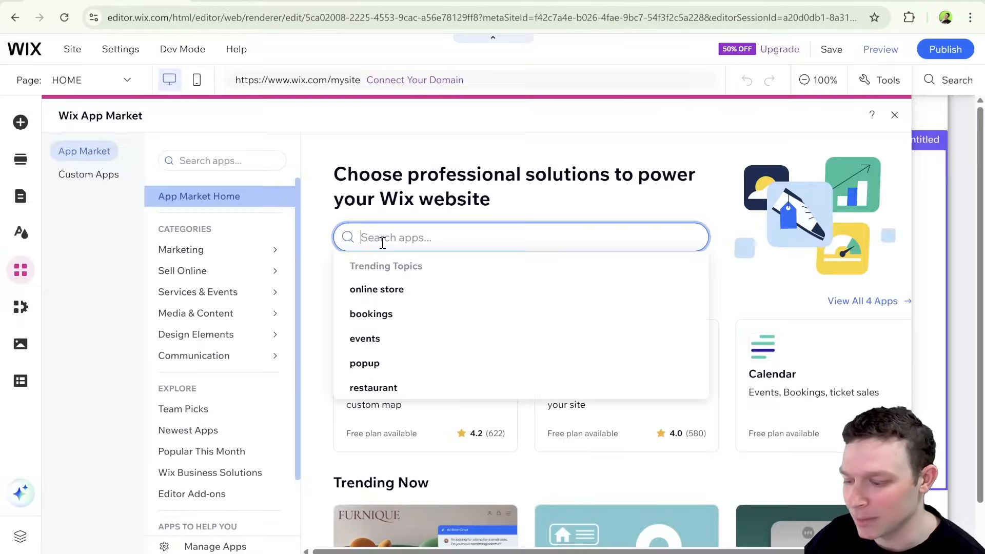
pyautogui.write('member')
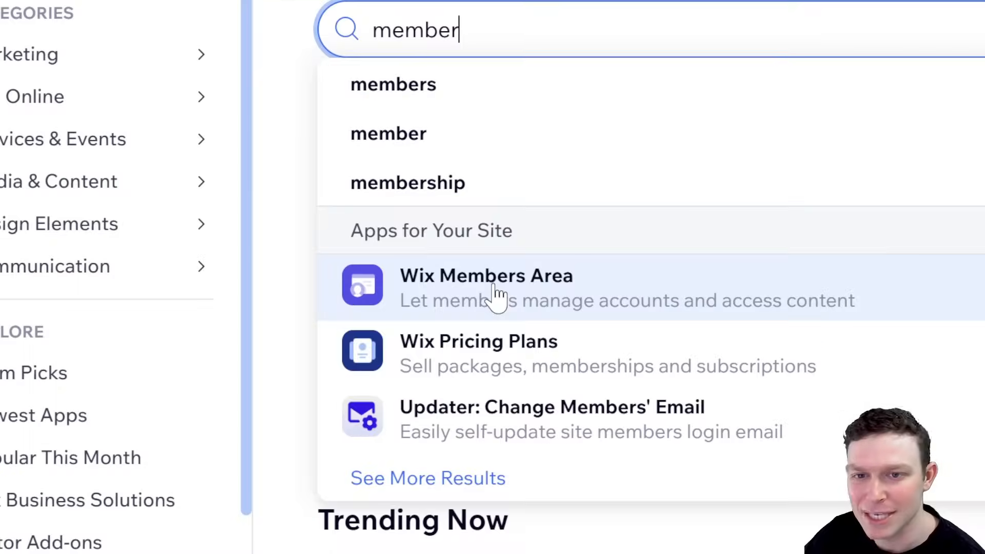
pyautogui.click(422, 371)
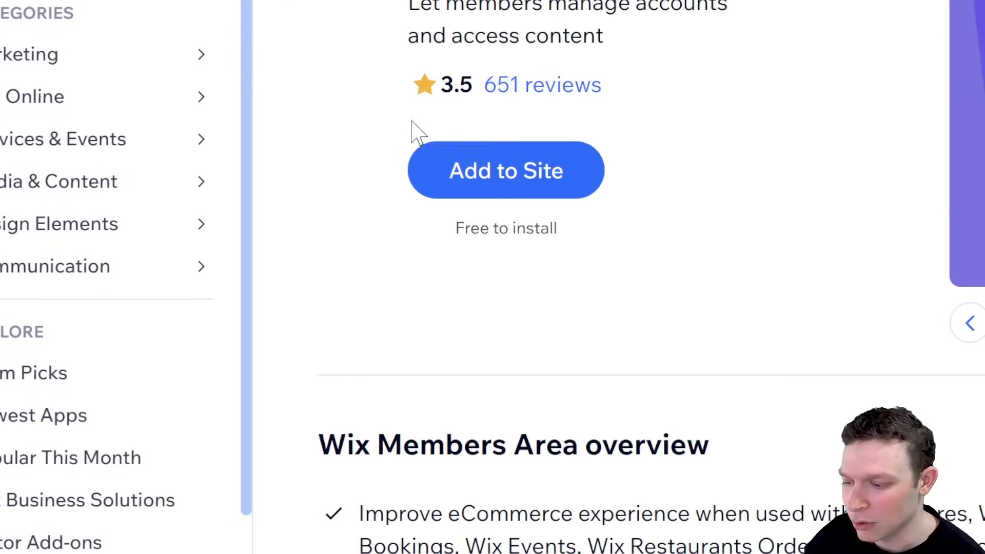
pyautogui.click(506, 194)
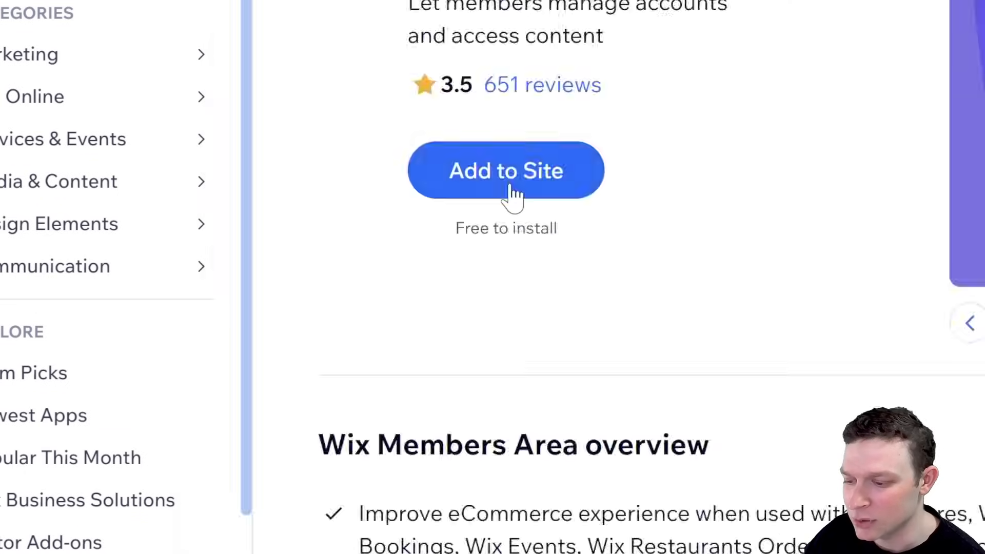
pyautogui.click(508, 195)
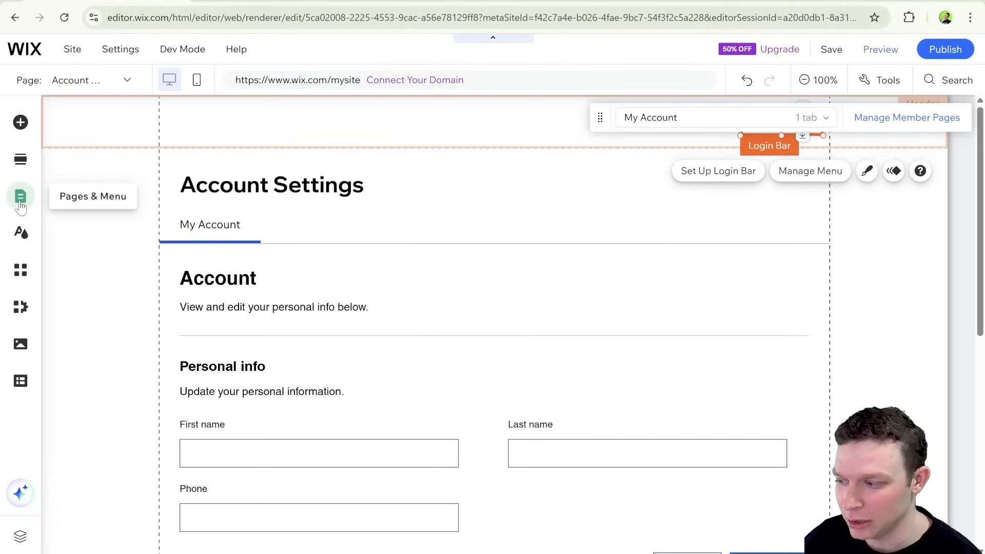
# Review the Site Menu, Signup & Login and Members Area page groups in both the Wix Editor and Wix Studio.
pyautogui.click(21, 200)
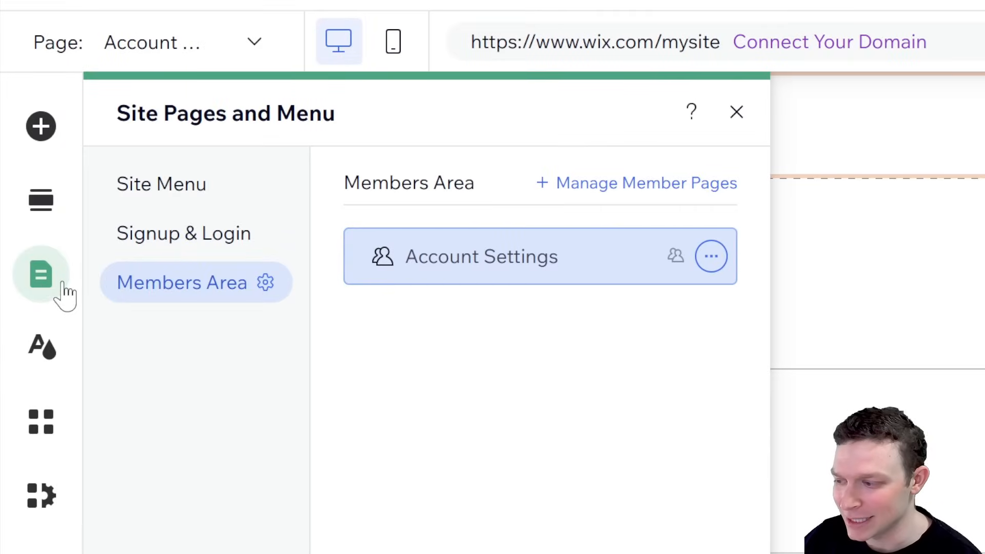
pyautogui.click(184, 190)
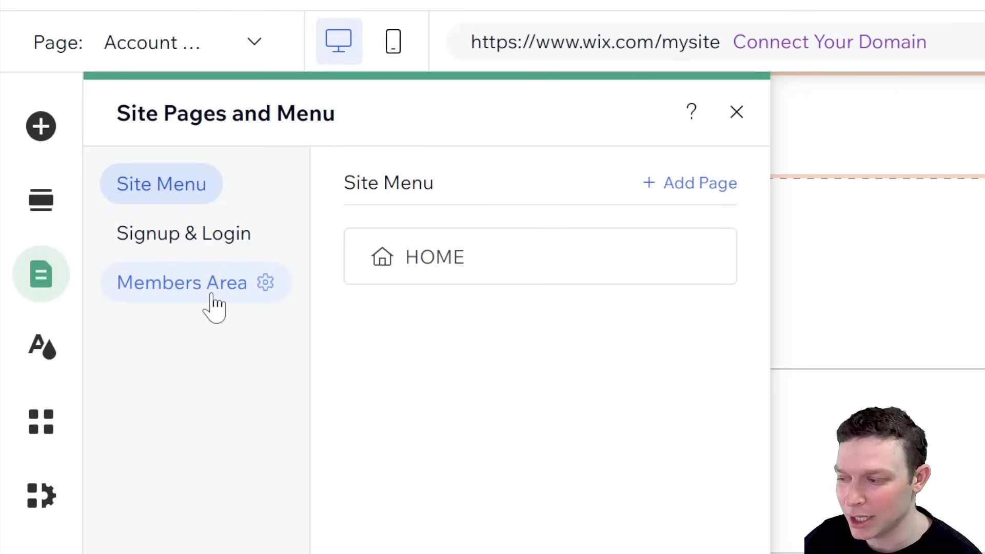
pyautogui.click(217, 253)
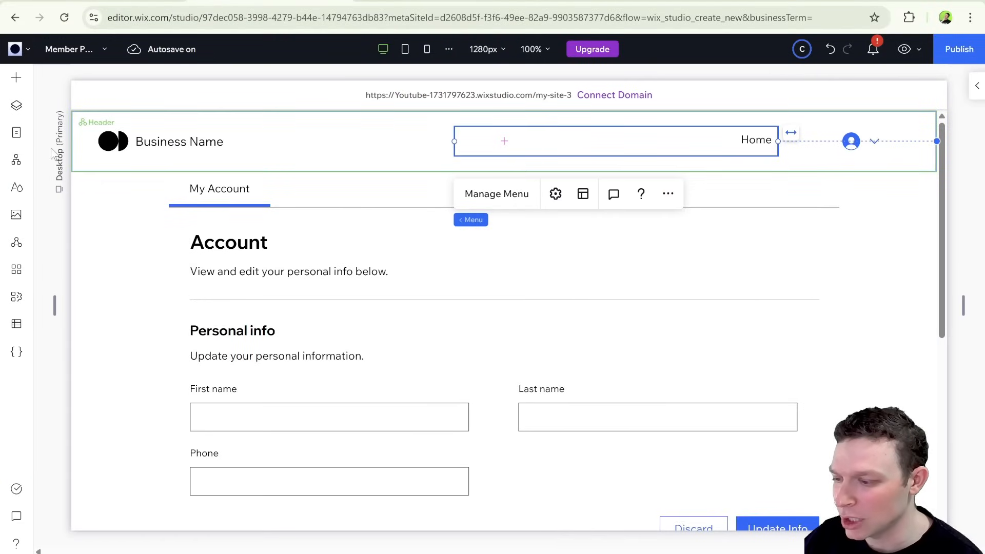
pyautogui.click(19, 137)
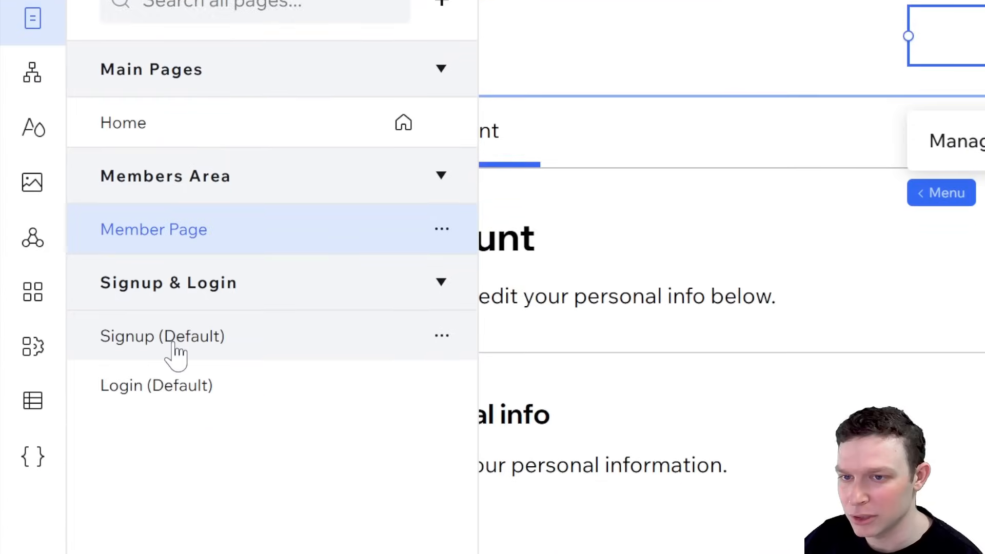
pyautogui.click(190, 317)
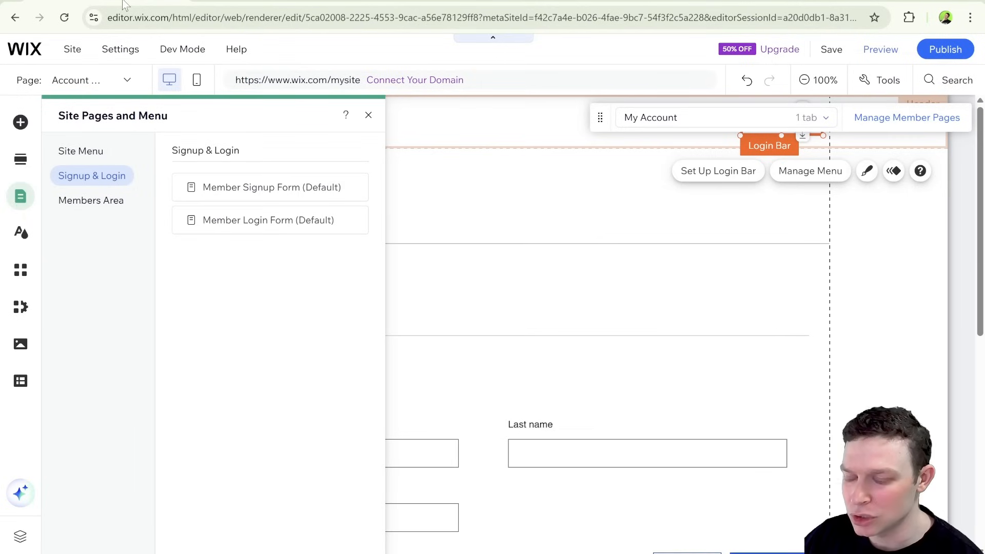
pyautogui.click(368, 115)
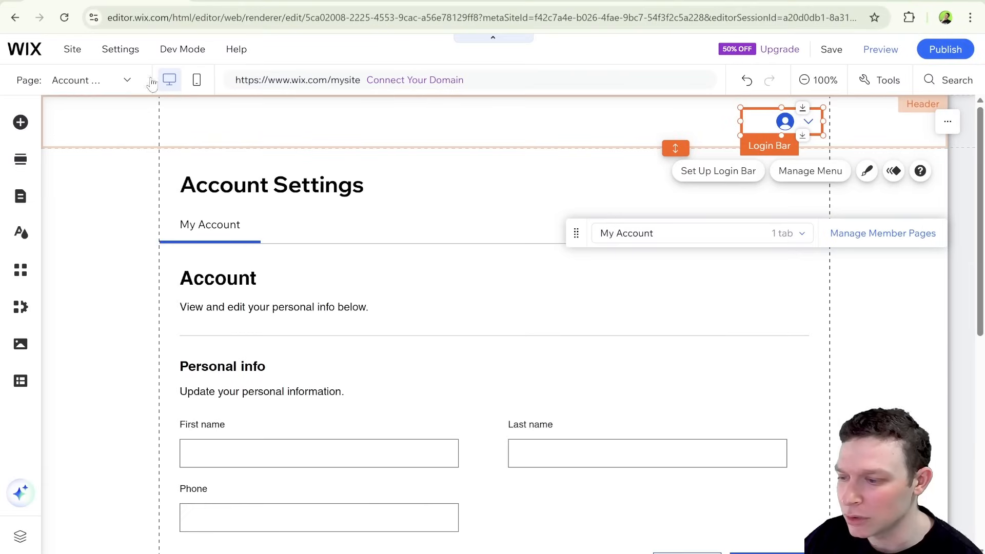
# Search the addable elements for "login" and view the Login Bar element without adding another one.
pyautogui.click(20, 124)
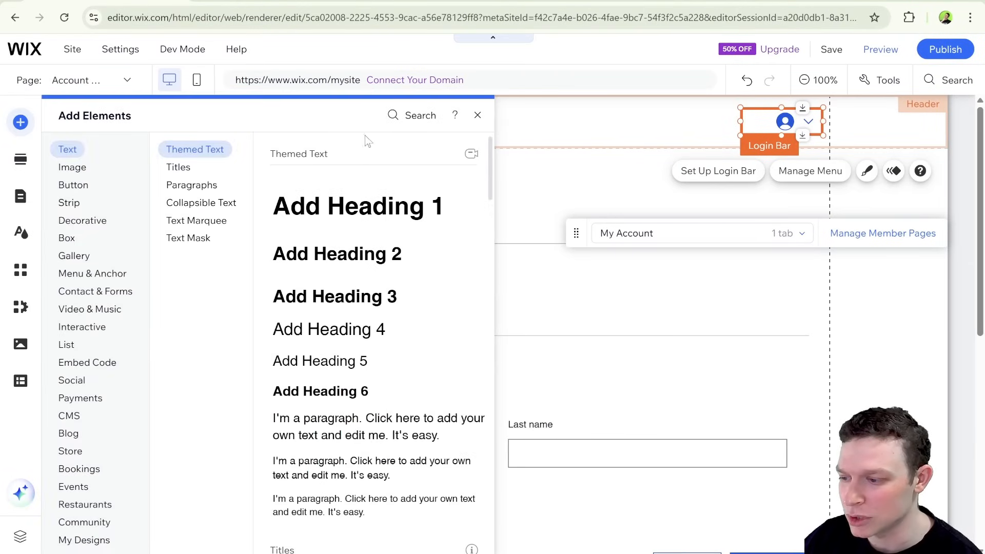
pyautogui.click(419, 116)
pyautogui.write('login')
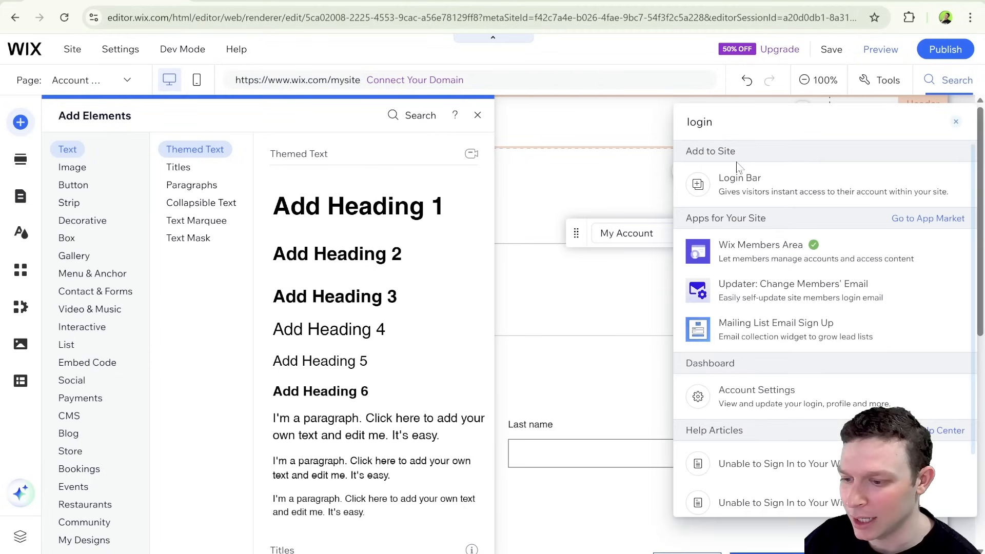
pyautogui.click(737, 179)
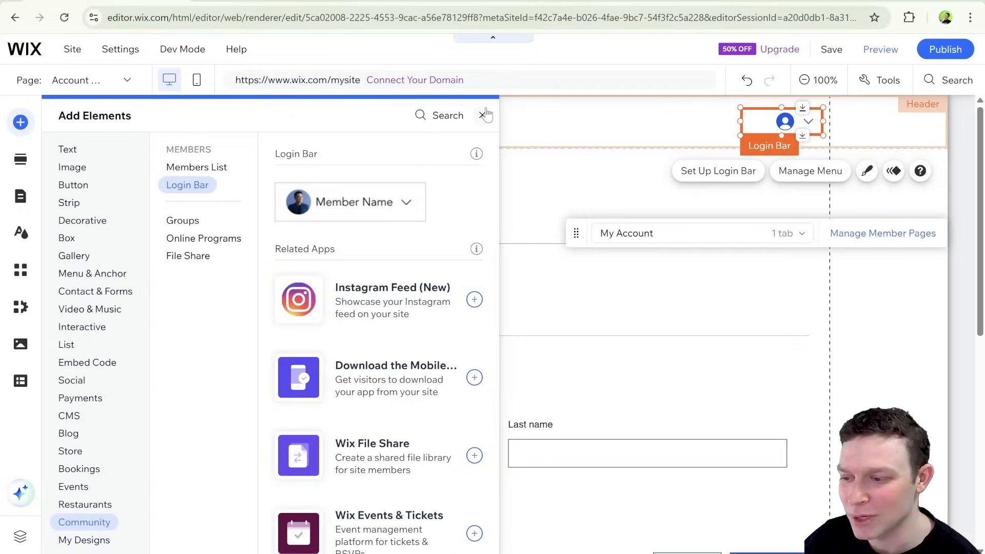
pyautogui.click(483, 114)
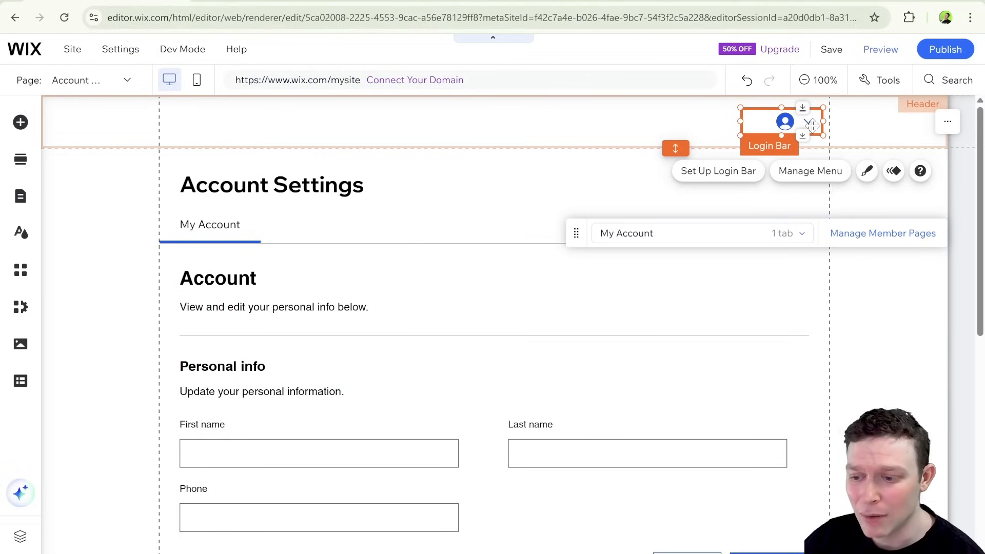
# Publish the site and open the member sign-up form through the login bar on the live page.
pyautogui.click(943, 52)
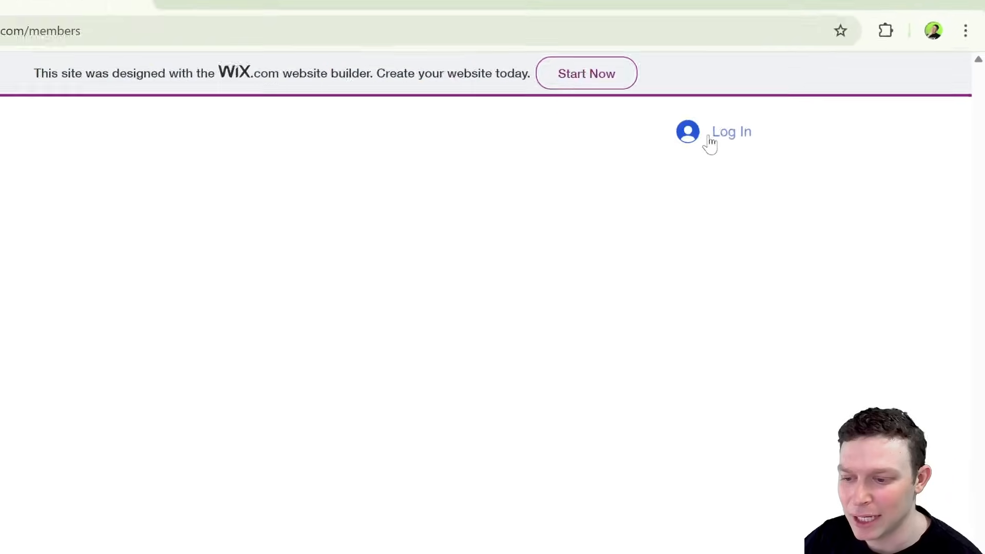
pyautogui.click(775, 103)
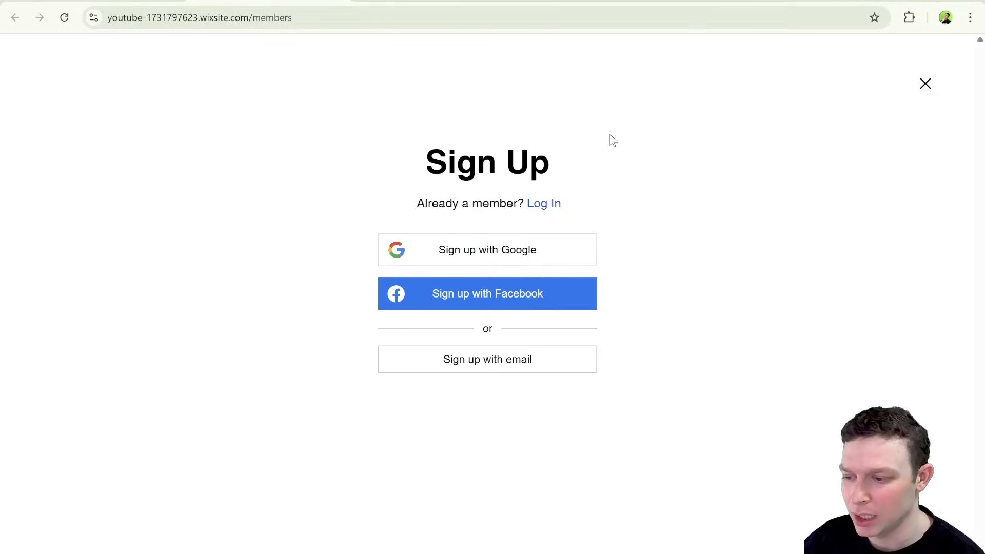
# Examine the live member forms, switching between the Sign Up and Log In versions to compare their options.
pyautogui.moveTo(431, 164); pyautogui.dragTo(533, 163)
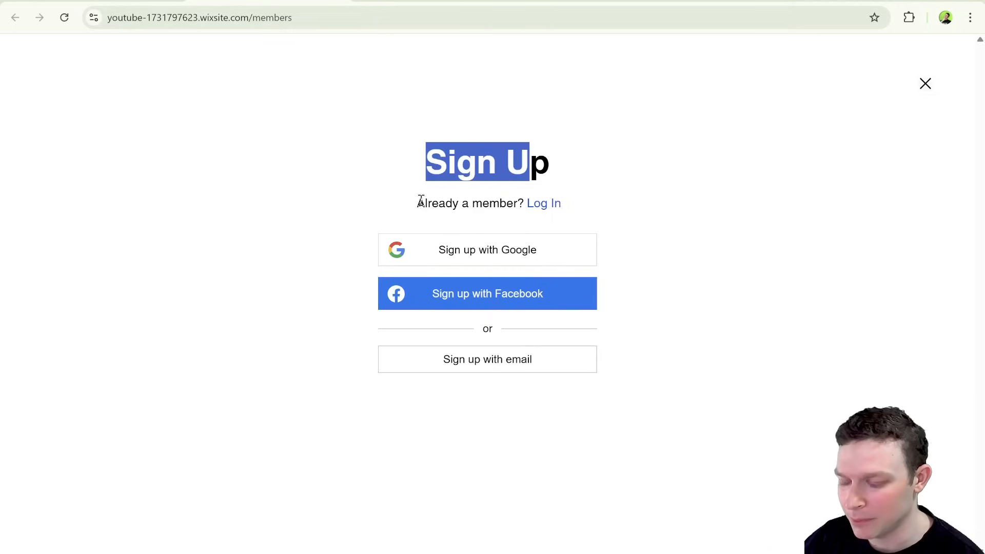
pyautogui.moveTo(417, 203); pyautogui.dragTo(571, 204)
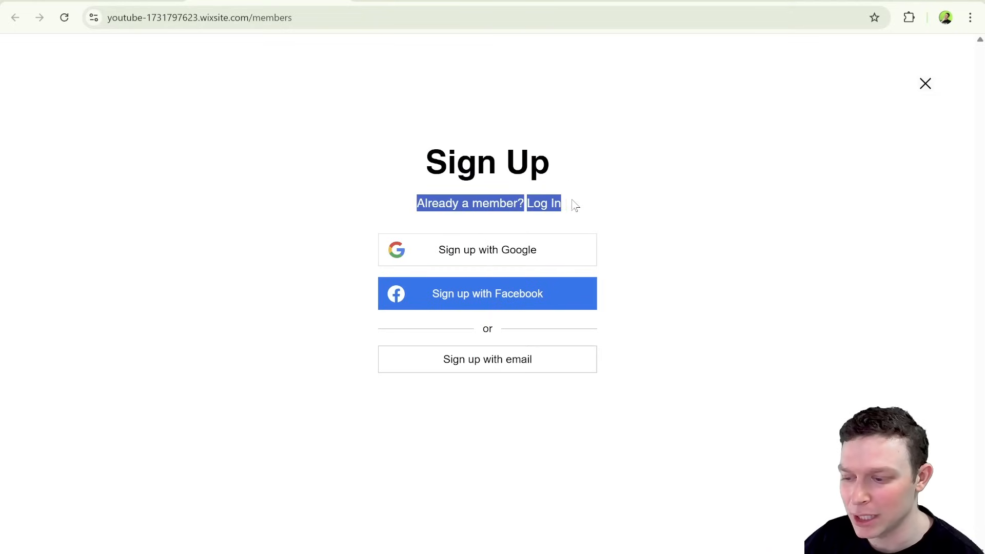
pyautogui.click(572, 204)
pyautogui.click(548, 208)
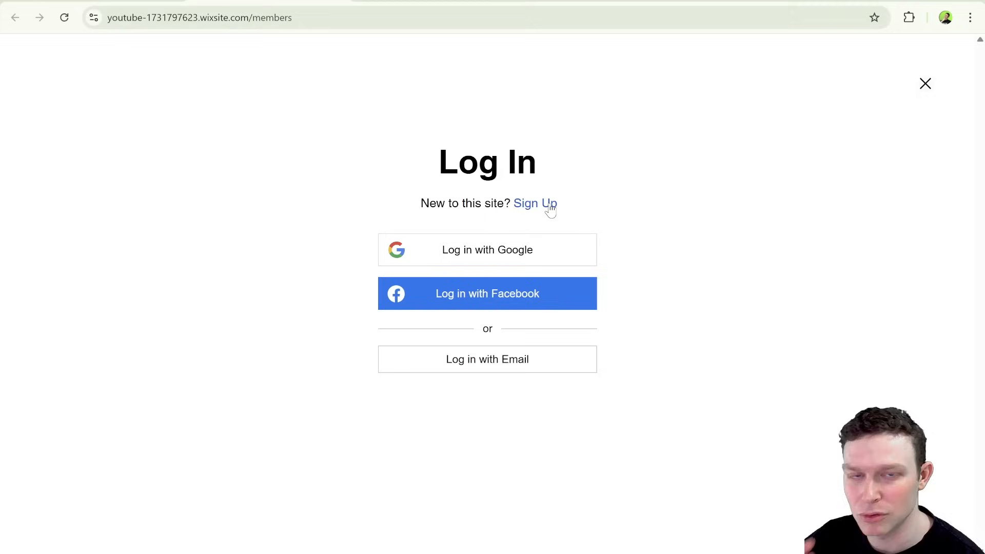
pyautogui.click(549, 205)
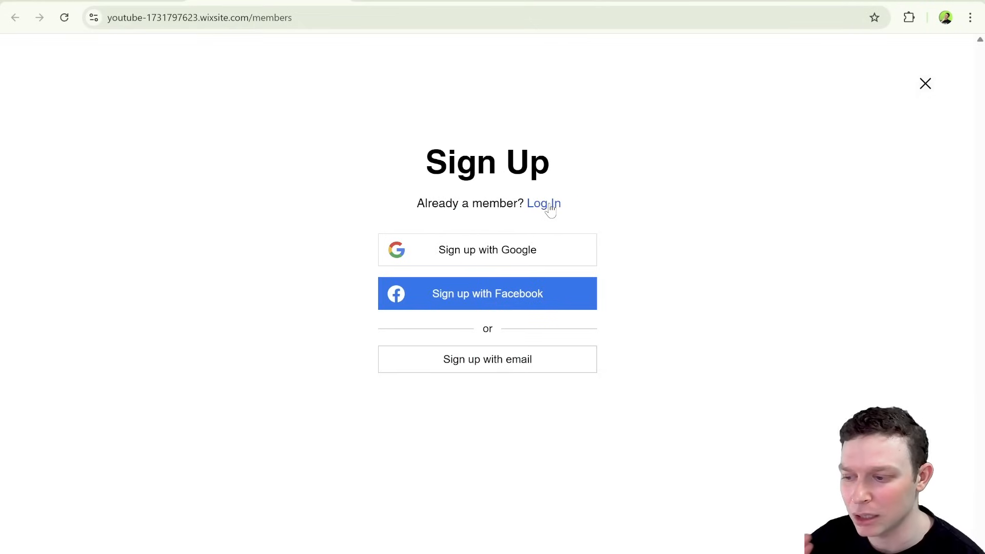
pyautogui.click(550, 208)
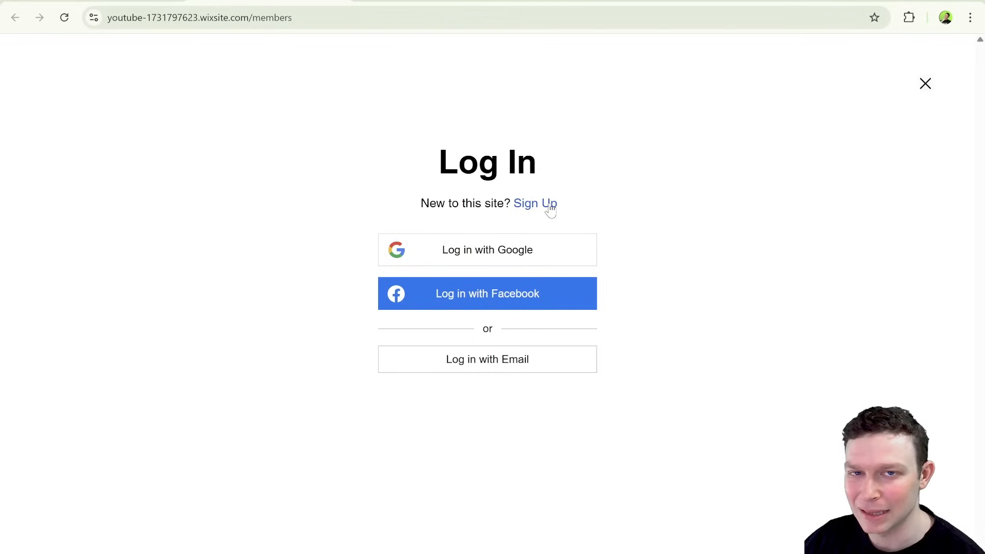
pyautogui.click(550, 208)
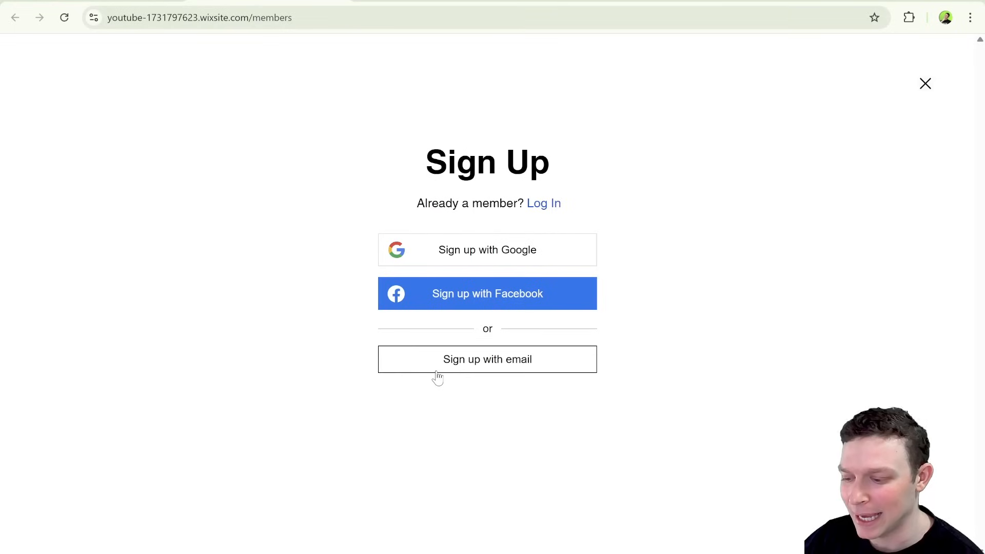
pyautogui.click(541, 206)
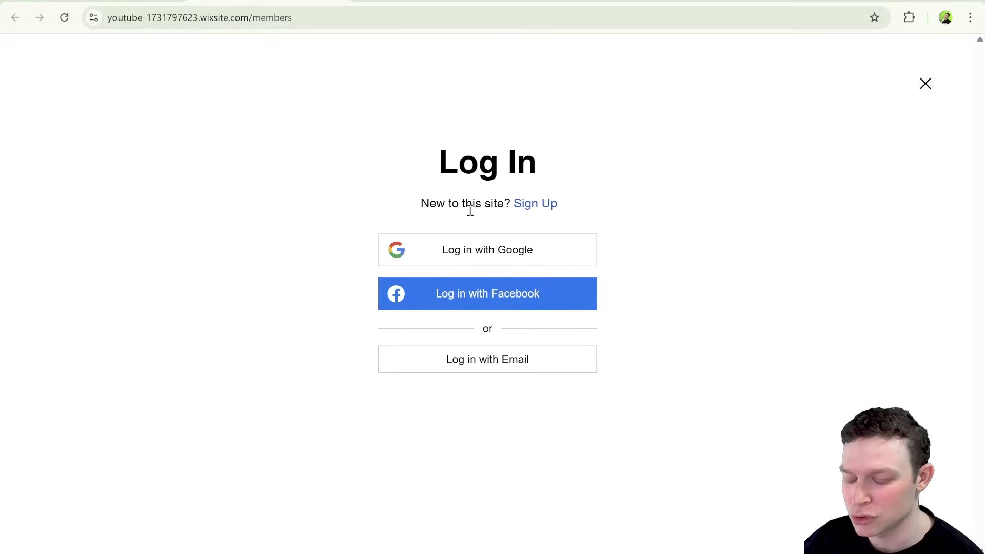
pyautogui.click(534, 208)
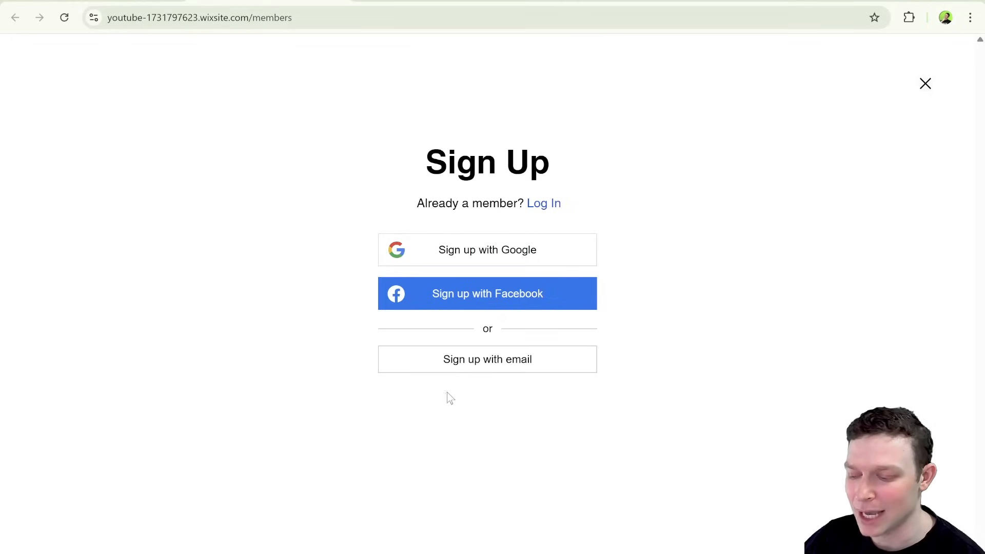
# Inspect the email sign-up fields, switch between the Log In and Sign Up forms, and close the form.
pyautogui.click(500, 366)
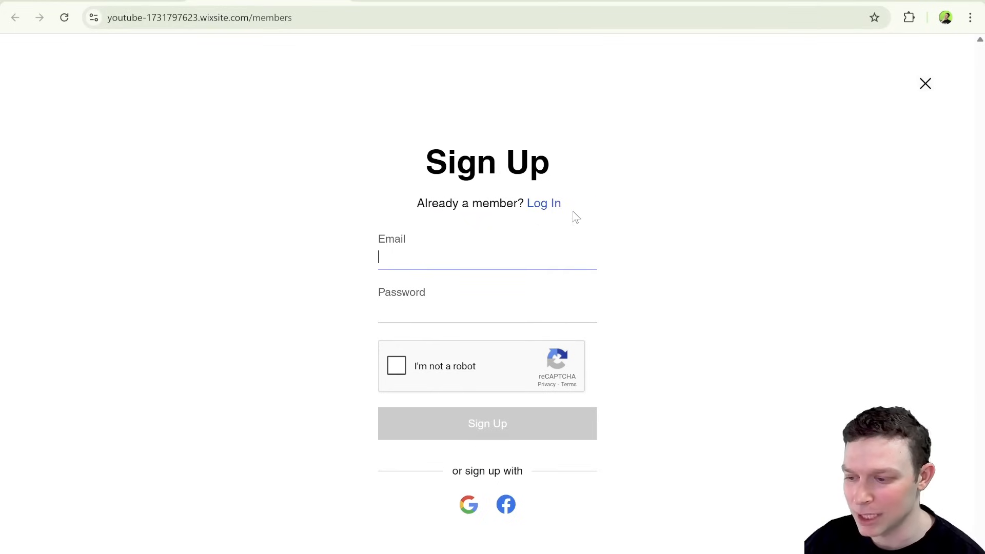
pyautogui.click(545, 205)
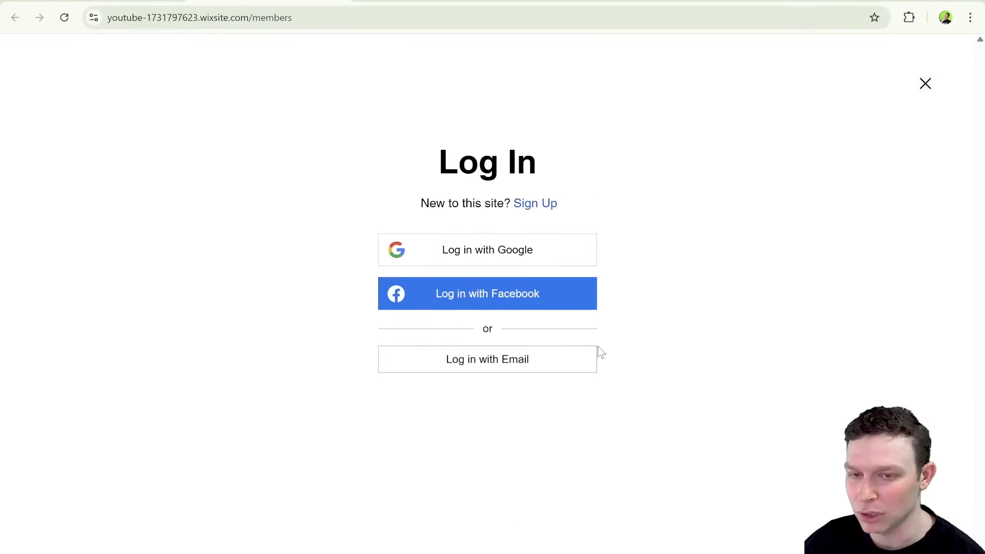
pyautogui.click(545, 206)
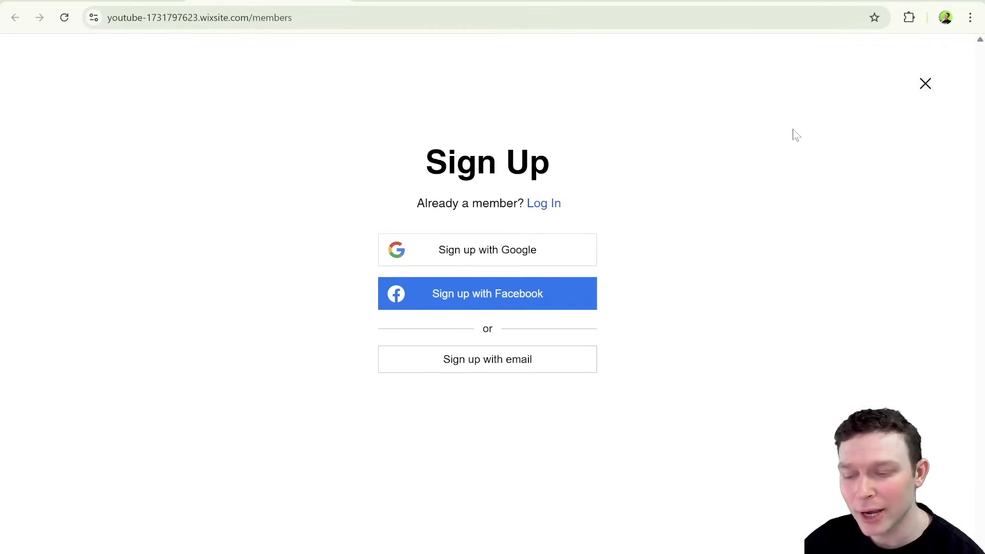
pyautogui.click(926, 85)
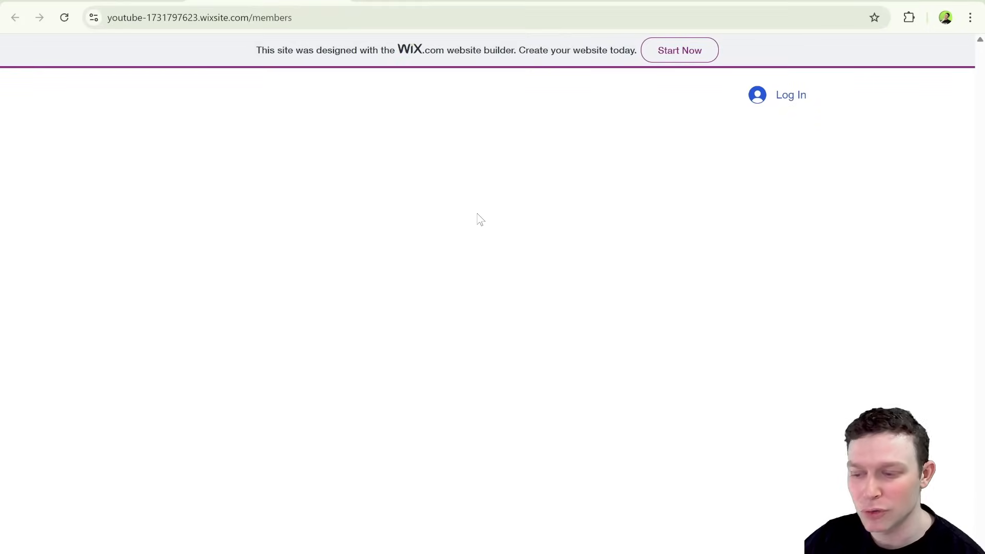
# Switch back to the Wix Editor and dismiss the prompt about editing the site for mobile.
pyautogui.click(139, 2)
pyautogui.click(703, 159)
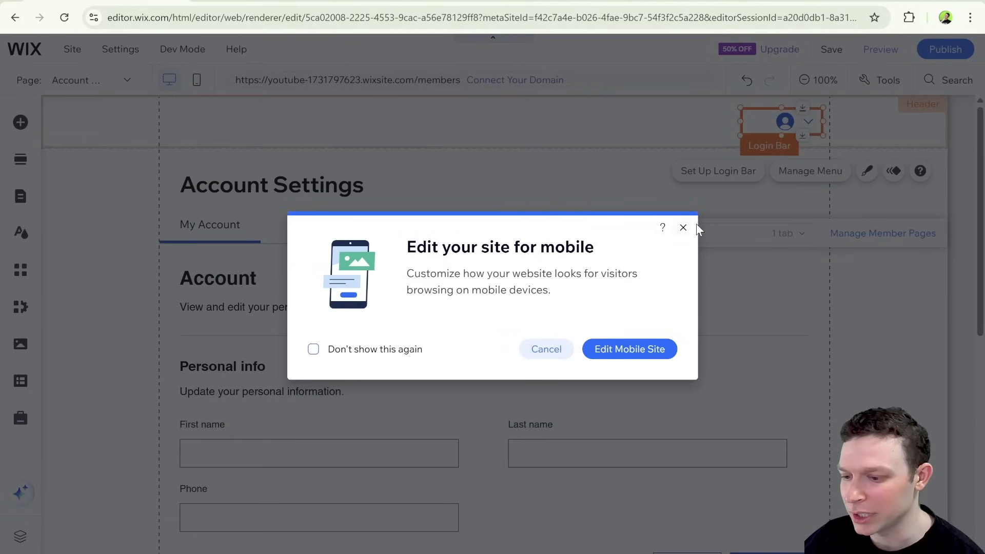
pyautogui.click(683, 228)
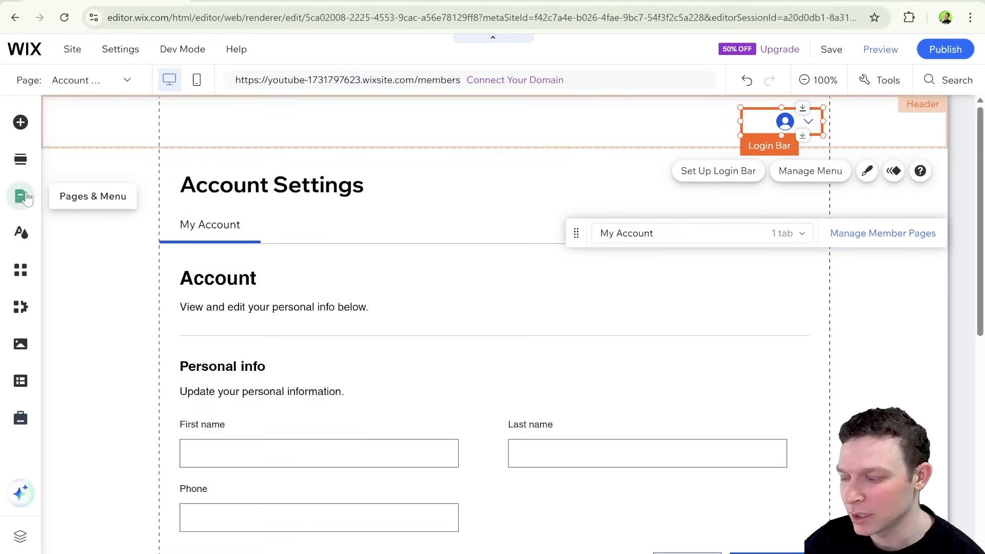
# Add a blank page named Members Only to the site menu.
pyautogui.click(21, 196)
pyautogui.click(77, 150)
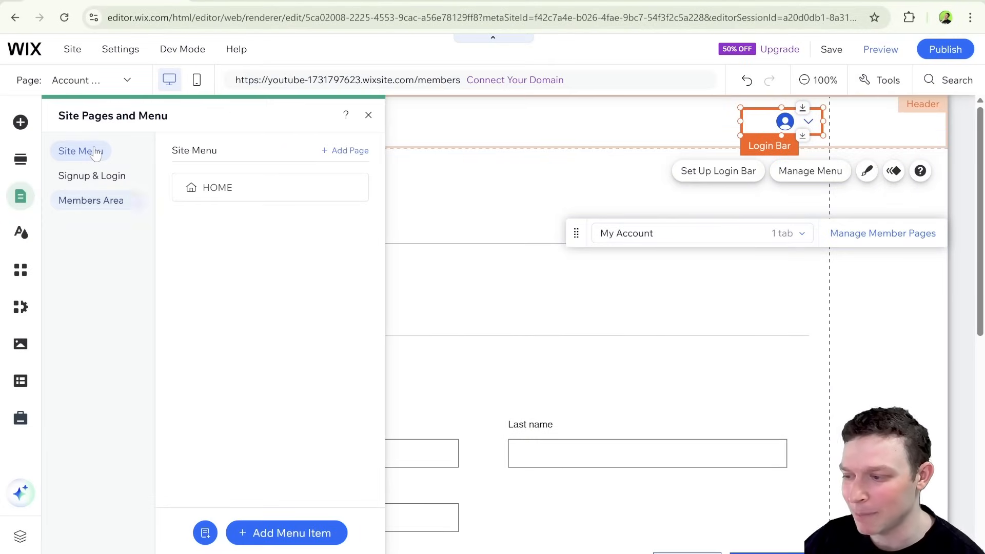
pyautogui.click(342, 152)
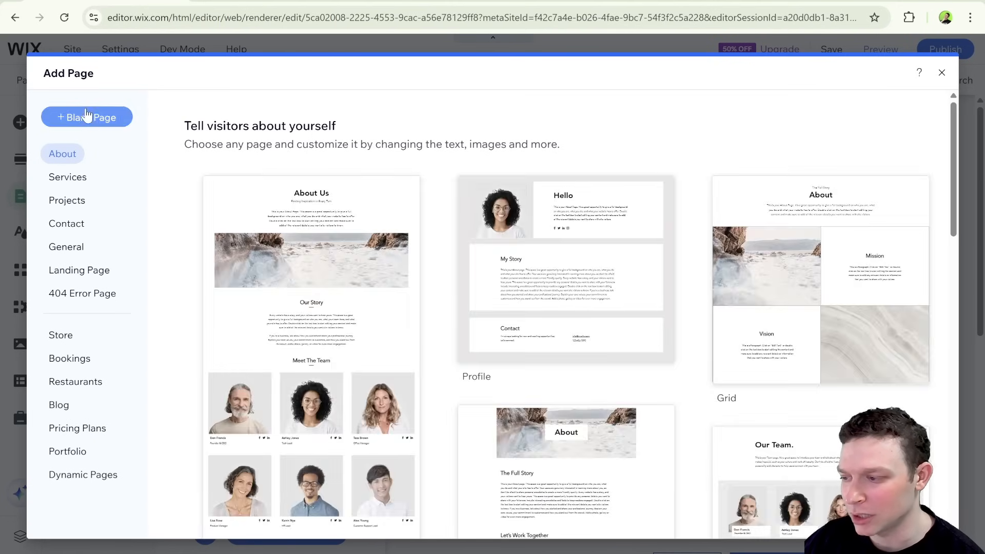
pyautogui.click(86, 118)
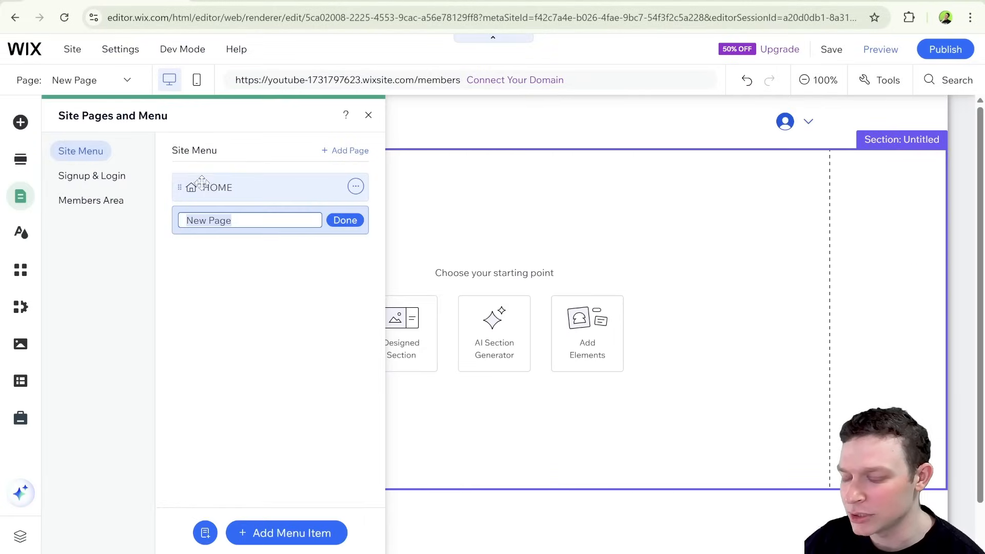
pyautogui.write('M')
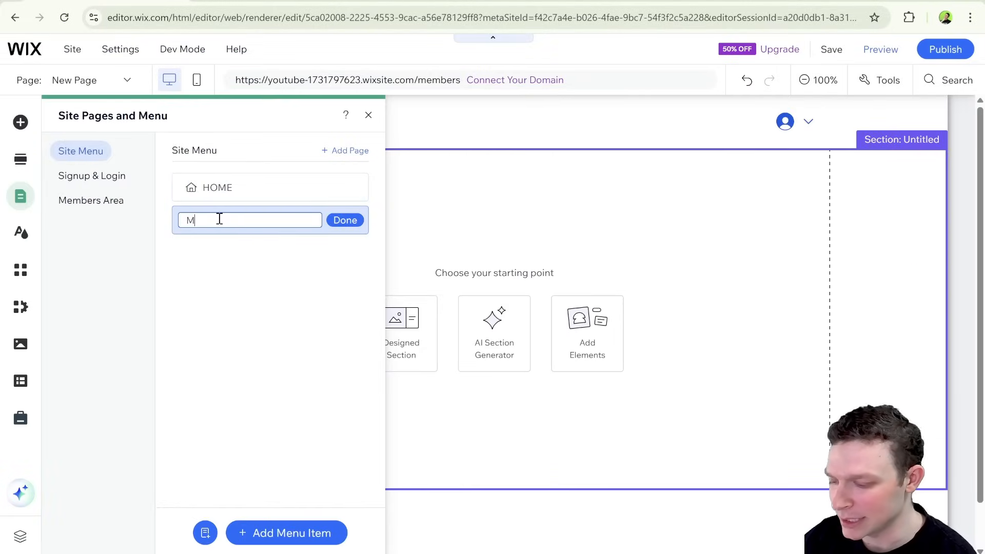
pyautogui.write('embers Only')
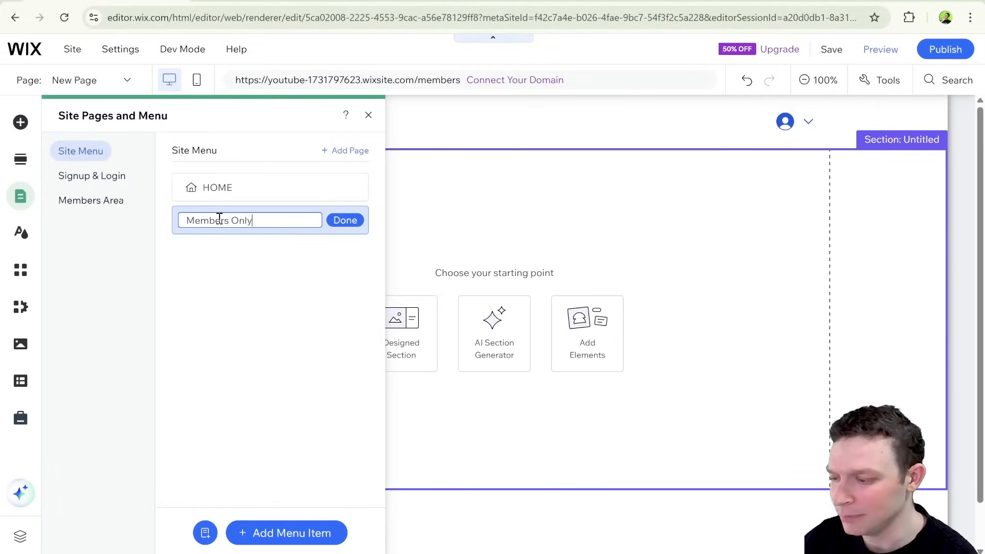
pyautogui.press('Return')
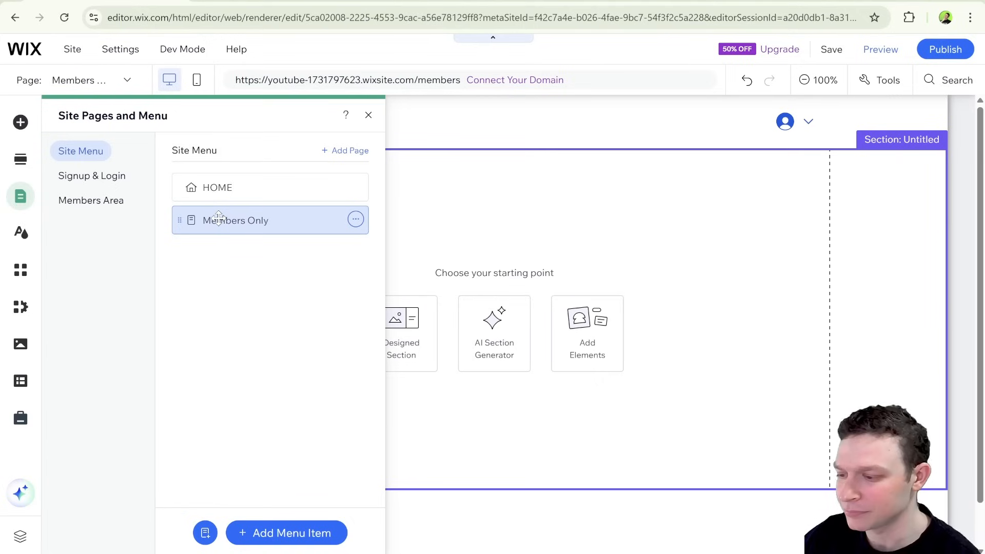
# Restrict access to the Members Only page to site members, allowing all members, and close the page settings.
pyautogui.click(355, 220)
pyautogui.click(402, 219)
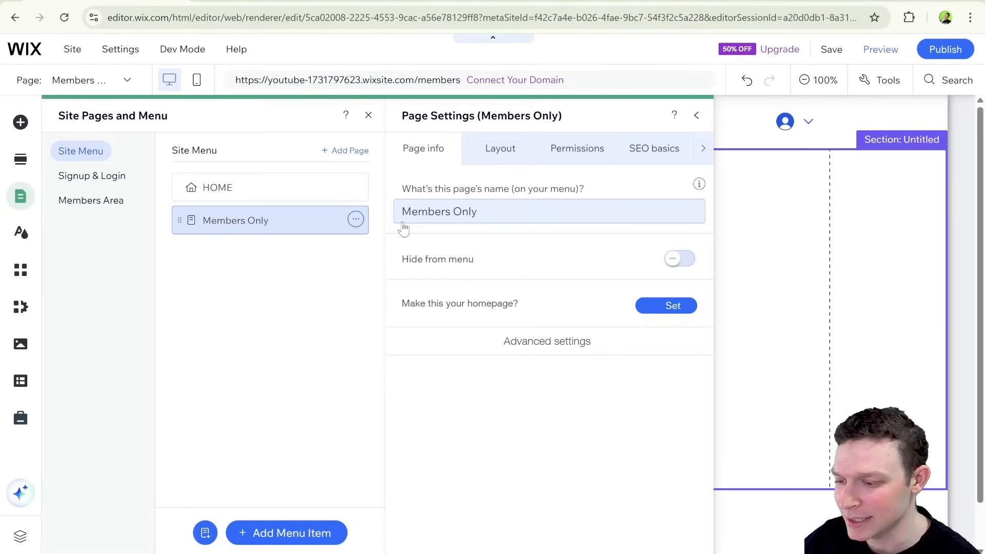
pyautogui.click(595, 149)
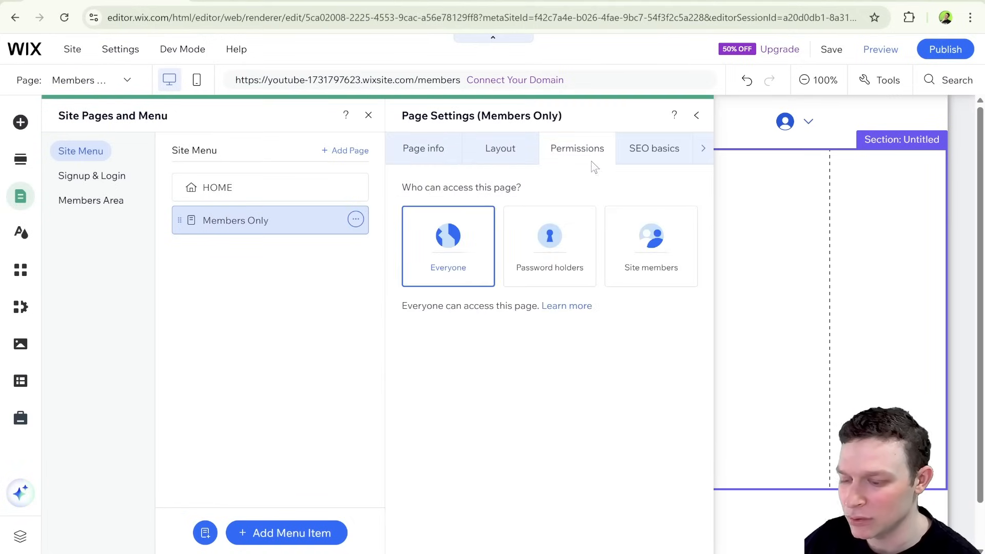
pyautogui.click(654, 254)
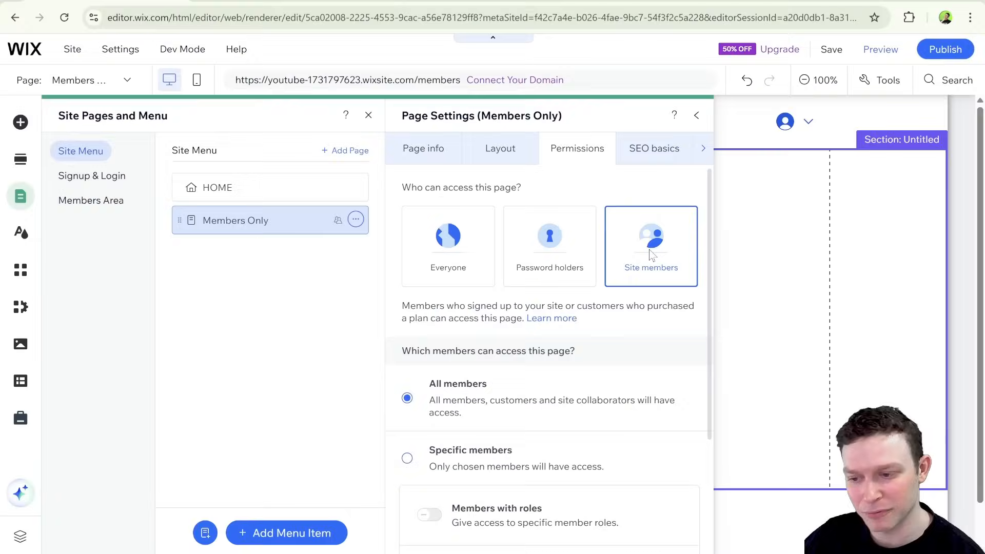
pyautogui.click(696, 115)
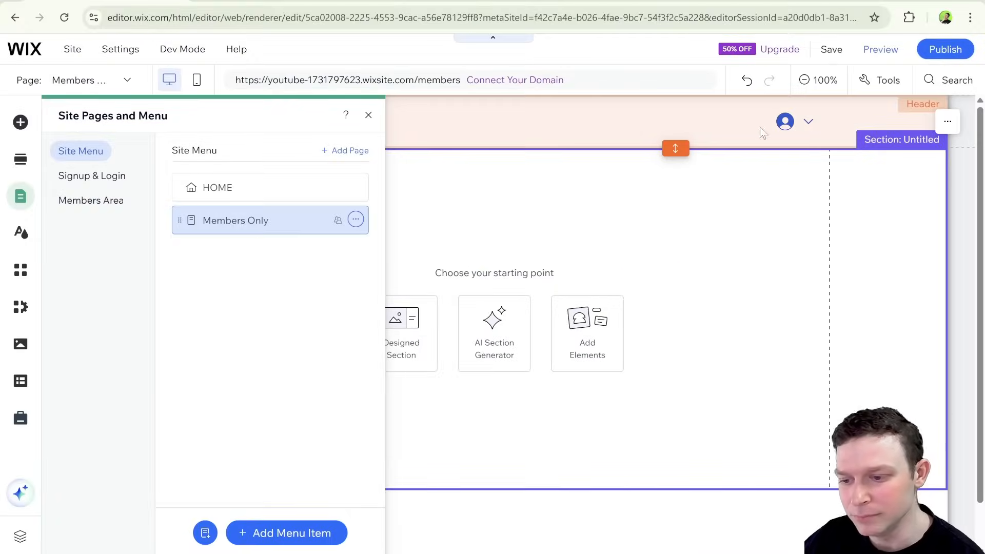
pyautogui.click(805, 128)
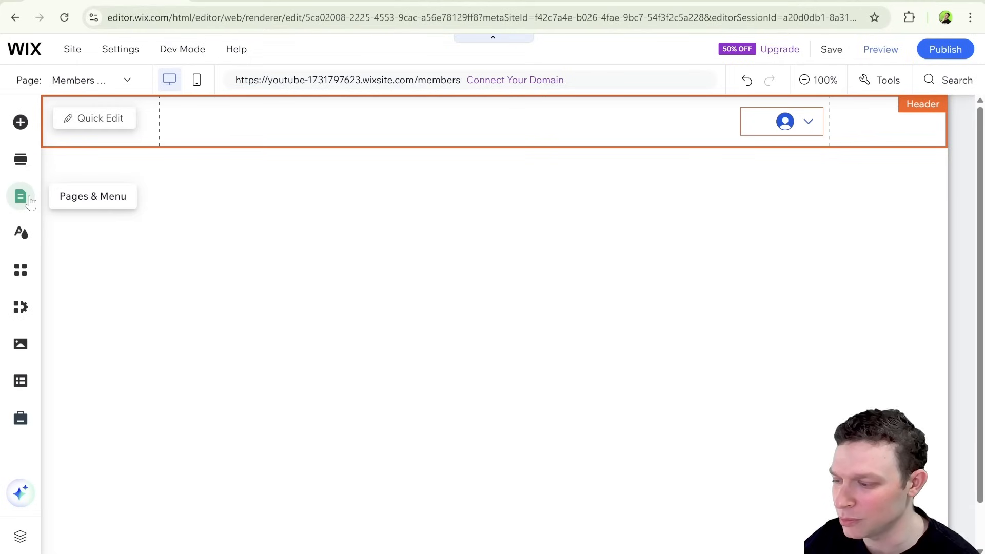
# Check which form types the default member signup form offers, keeping Default Form, and close the page settings.
pyautogui.click(20, 197)
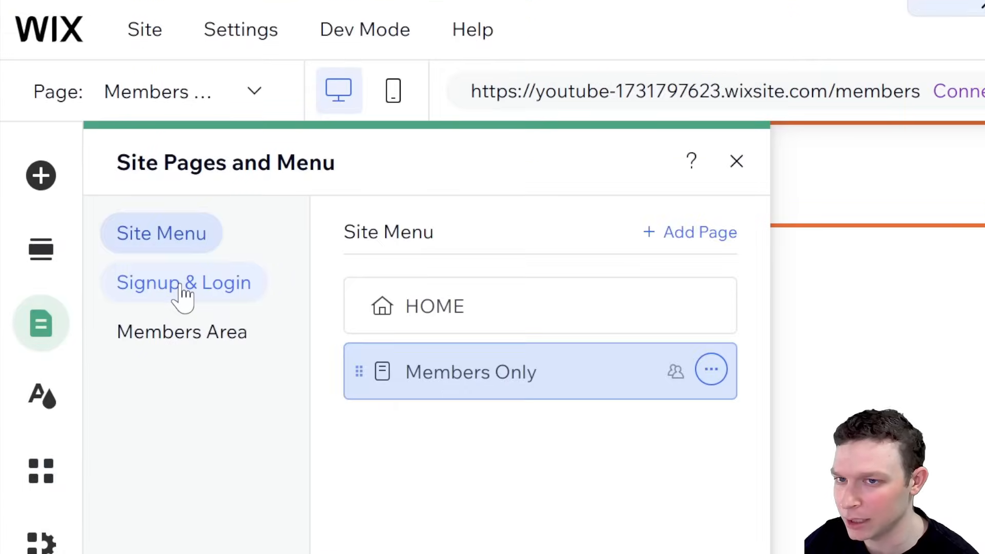
pyautogui.click(180, 289)
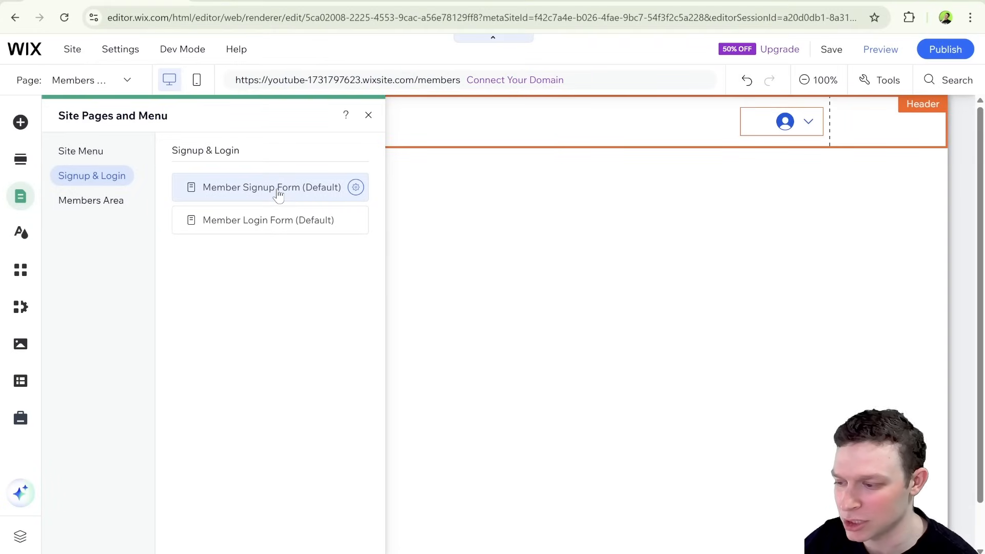
pyautogui.click(274, 190)
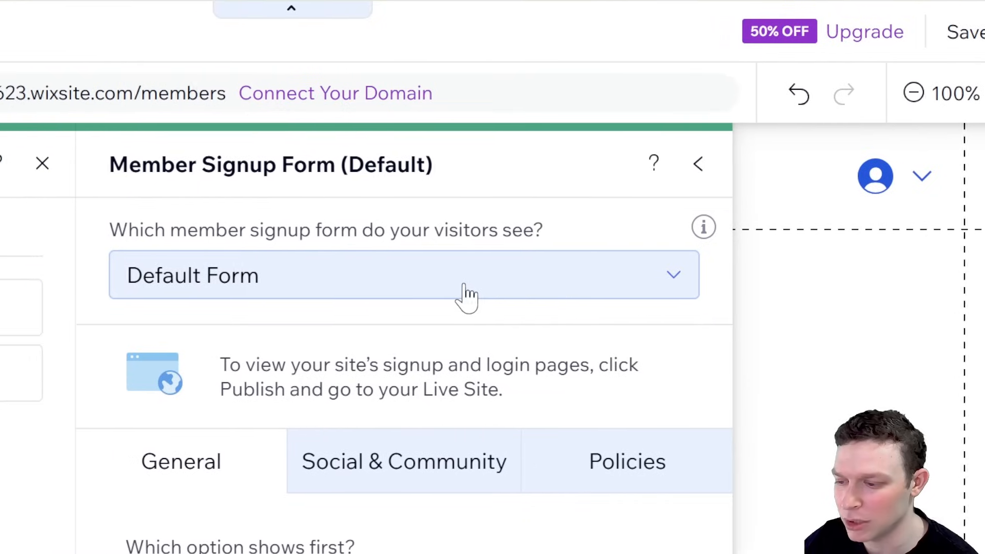
pyautogui.click(383, 285)
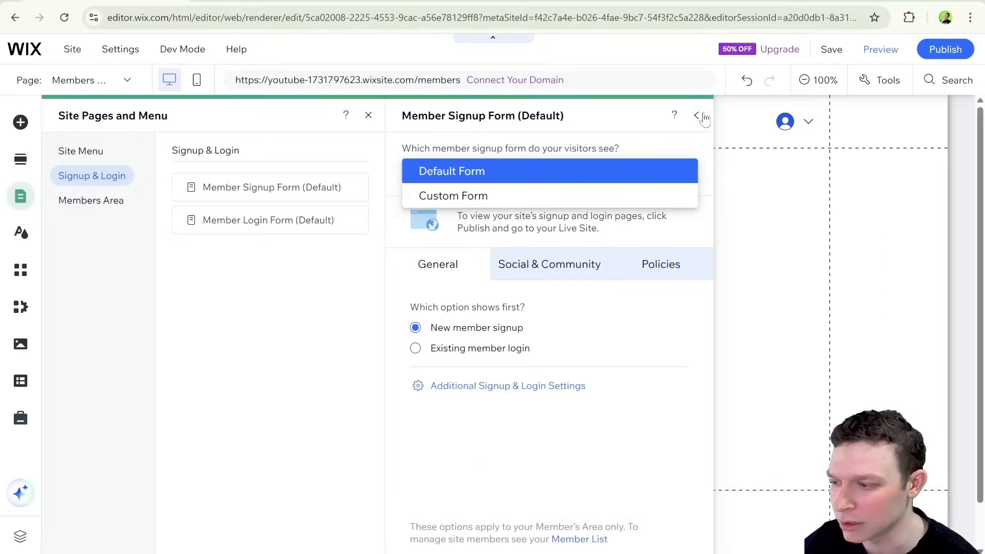
pyautogui.click(699, 115)
pyautogui.click(699, 116)
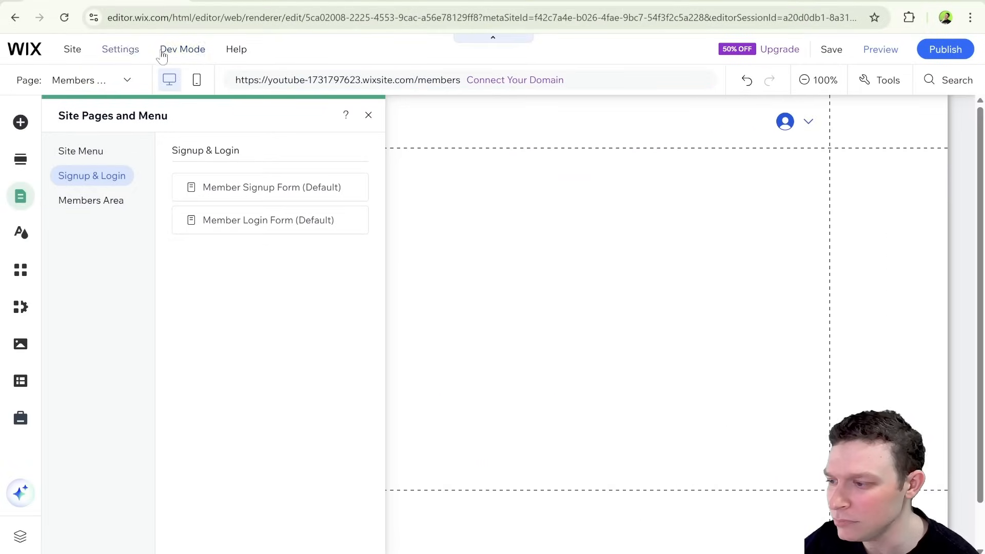
pyautogui.click(368, 116)
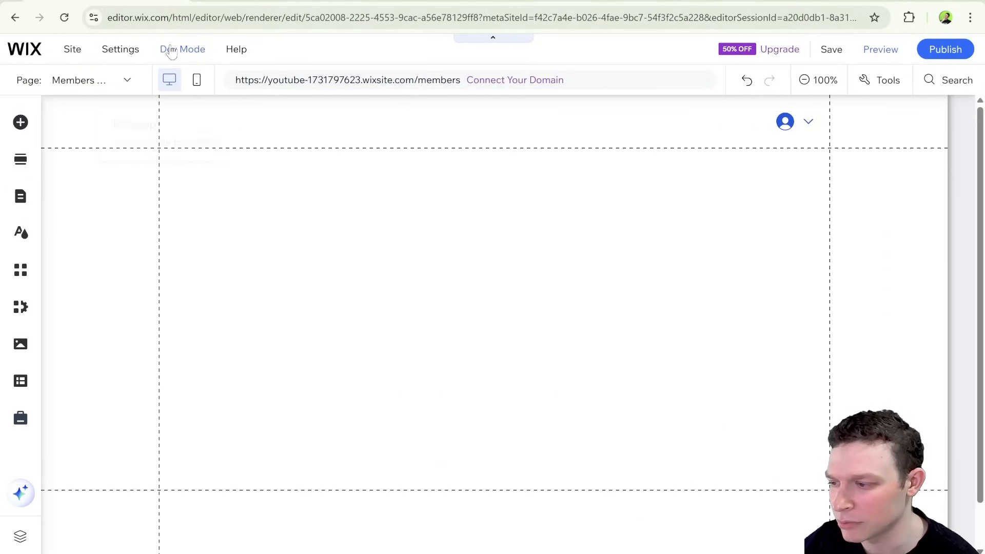
# Turn on Velo Dev Mode for the site.
pyautogui.moveTo(171, 48)
pyautogui.click(207, 225)
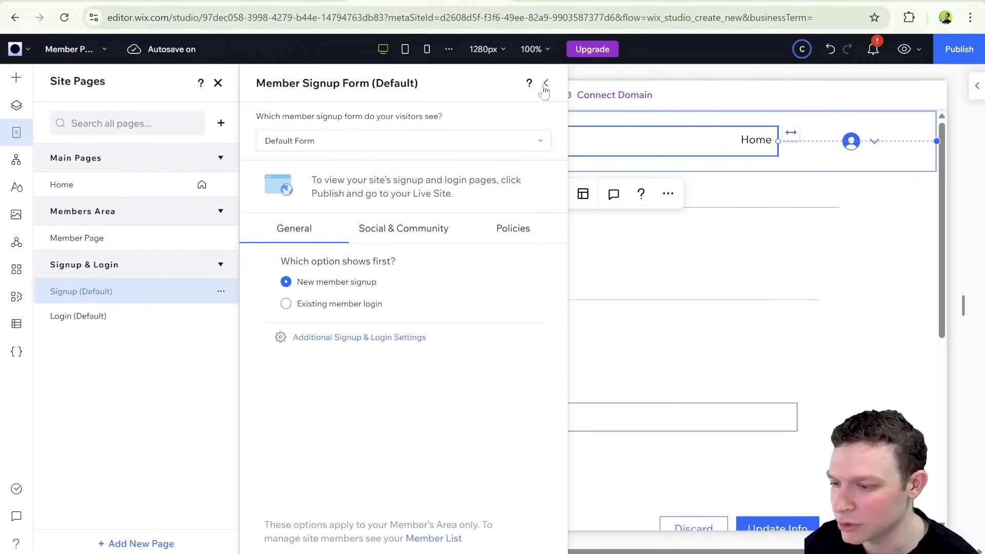
# Switch to the Wix Studio editor and examine its option for extending the site with code.
pyautogui.click(546, 84)
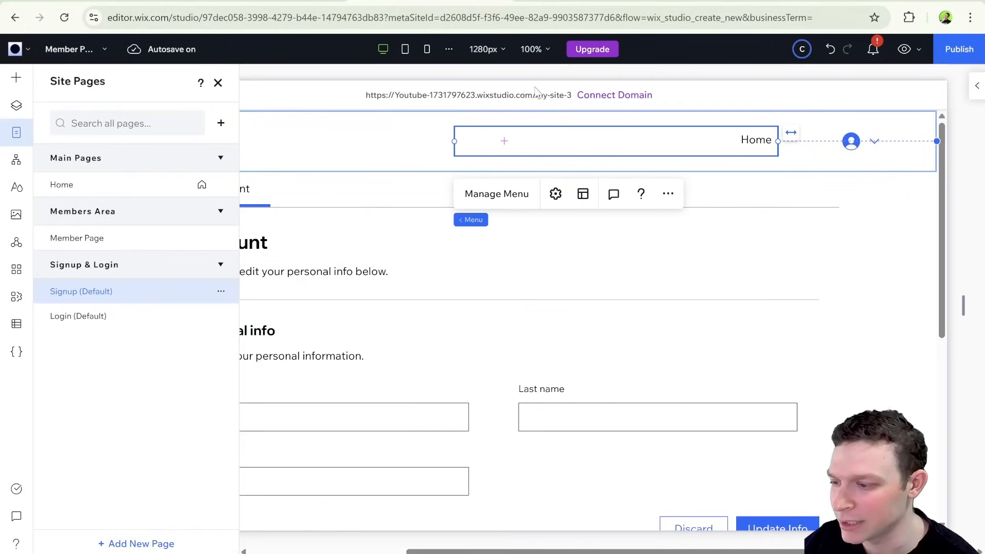
pyautogui.click(18, 359)
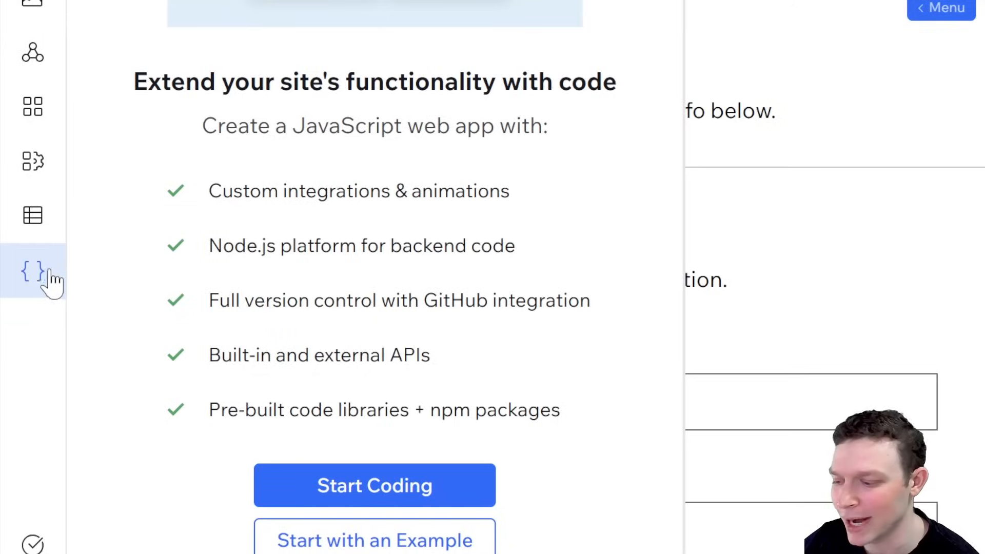
pyautogui.click(321, 488)
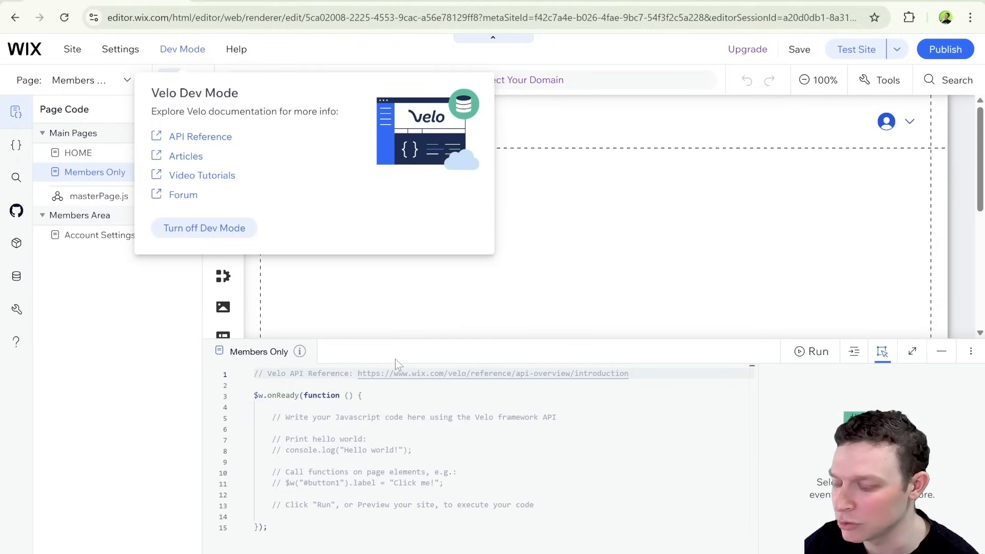
# In the Wix Editor, dismiss the Velo Dev Mode information and collapse the page code area.
pyautogui.click(371, 352)
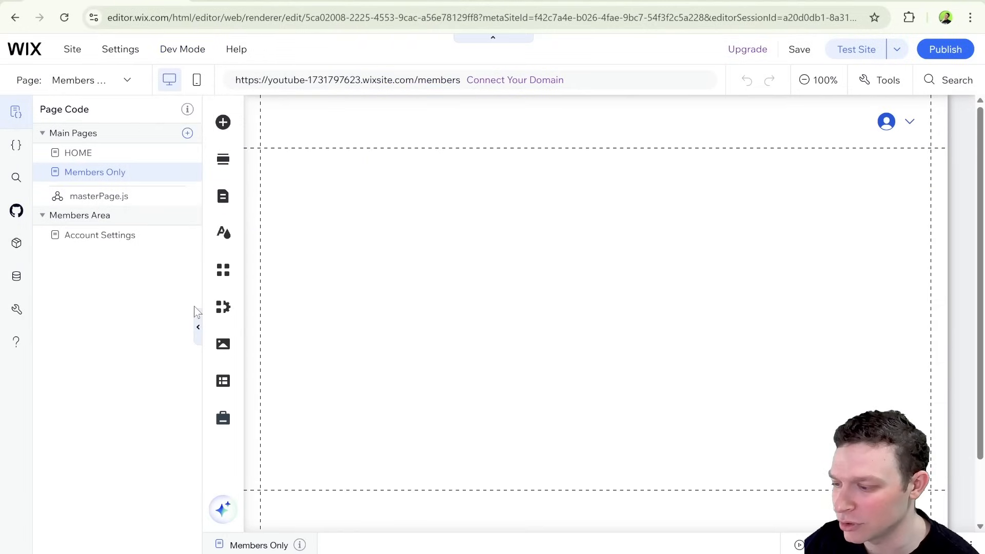
pyautogui.click(198, 327)
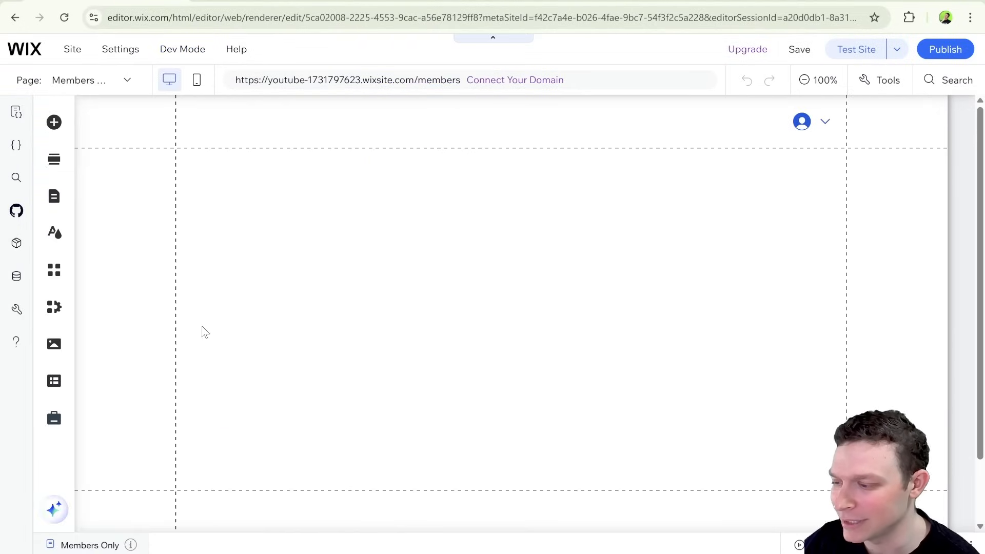
# Examine the form types available for the member signup form with Dev Mode on.
pyautogui.click(55, 197)
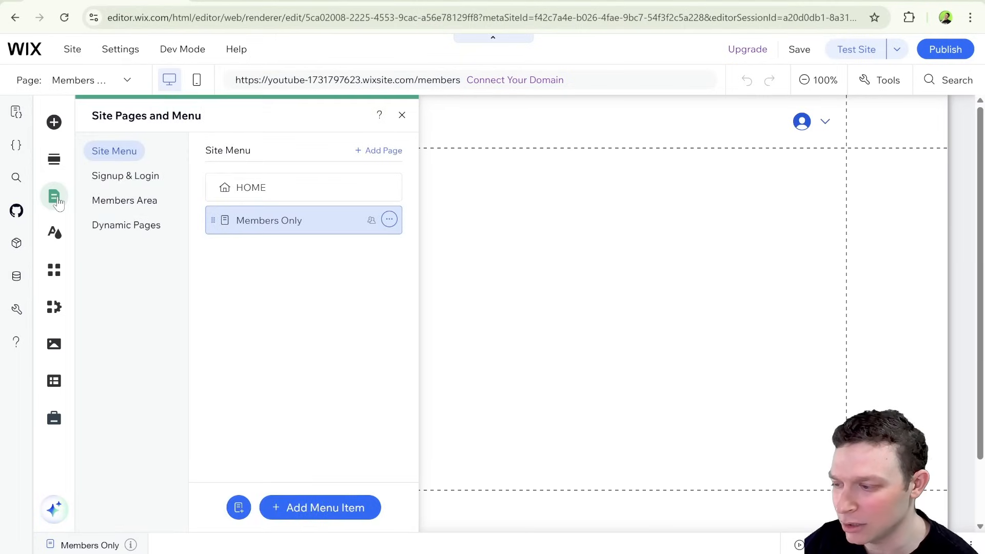
pyautogui.click(126, 176)
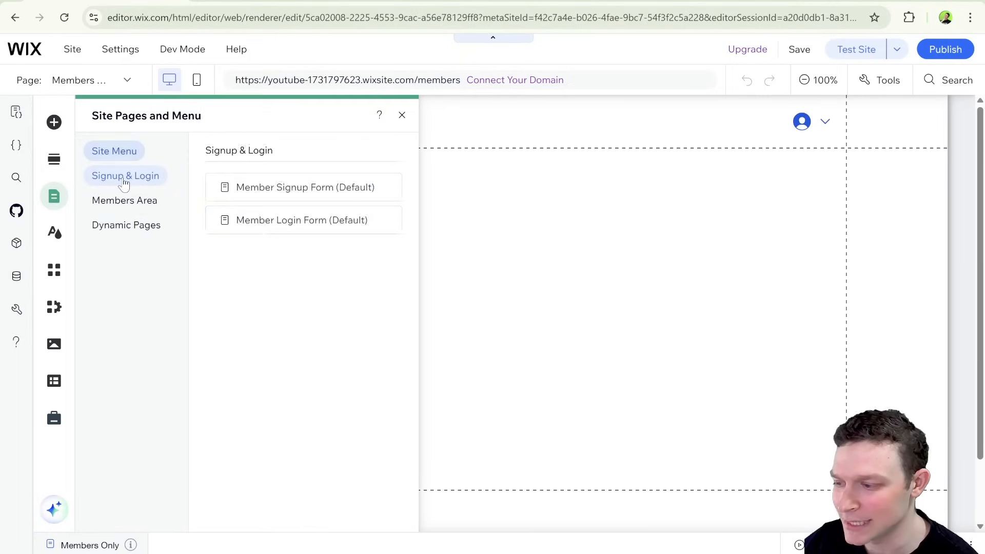
pyautogui.click(318, 189)
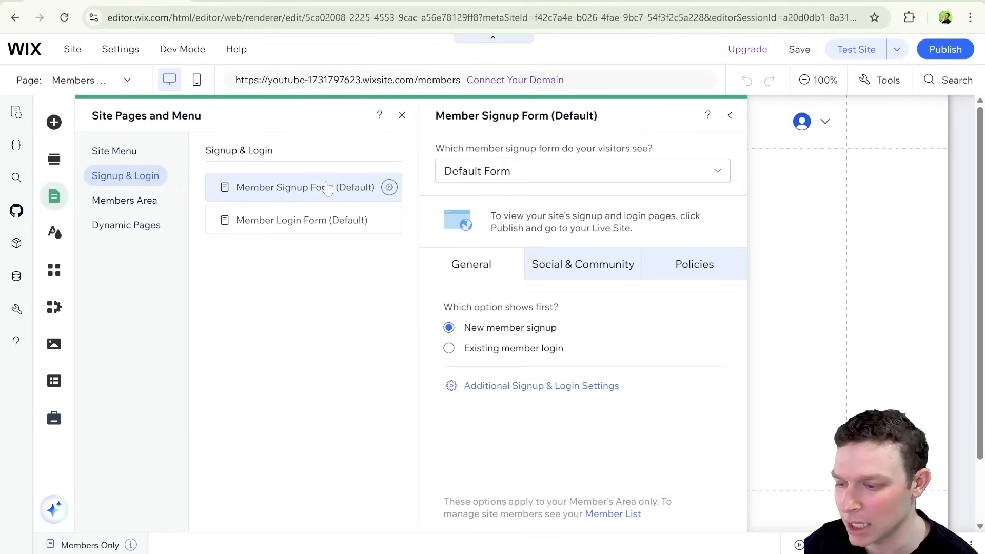
pyautogui.click(622, 172)
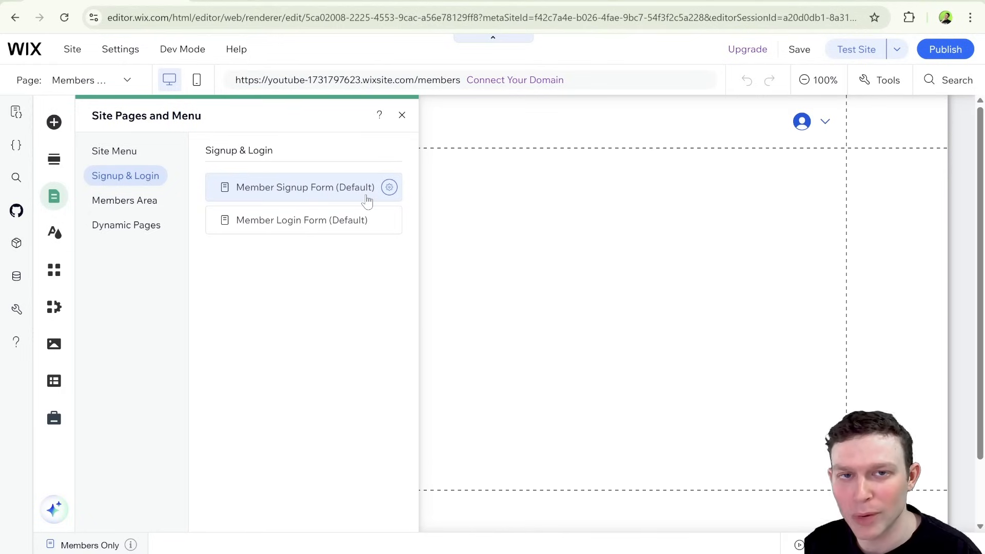
# Switch the member signup form to Custom Form and add the custom signup form to the site.
pyautogui.click(367, 199)
pyautogui.click(465, 172)
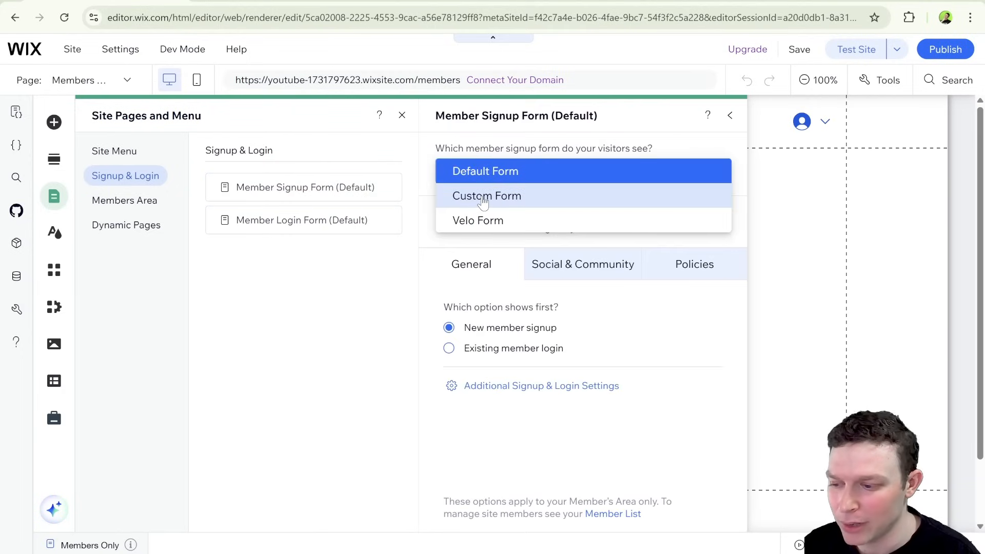
pyautogui.click(506, 203)
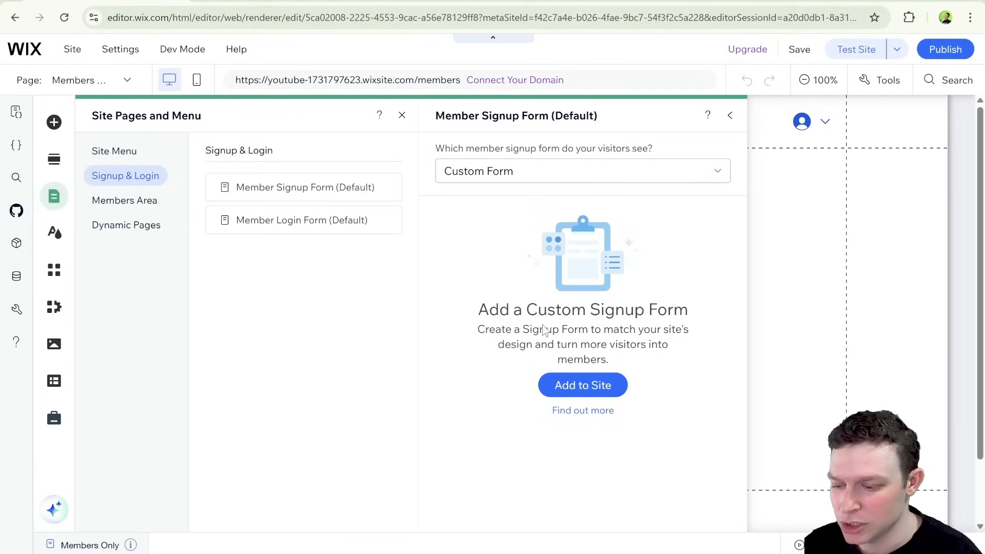
pyautogui.click(582, 386)
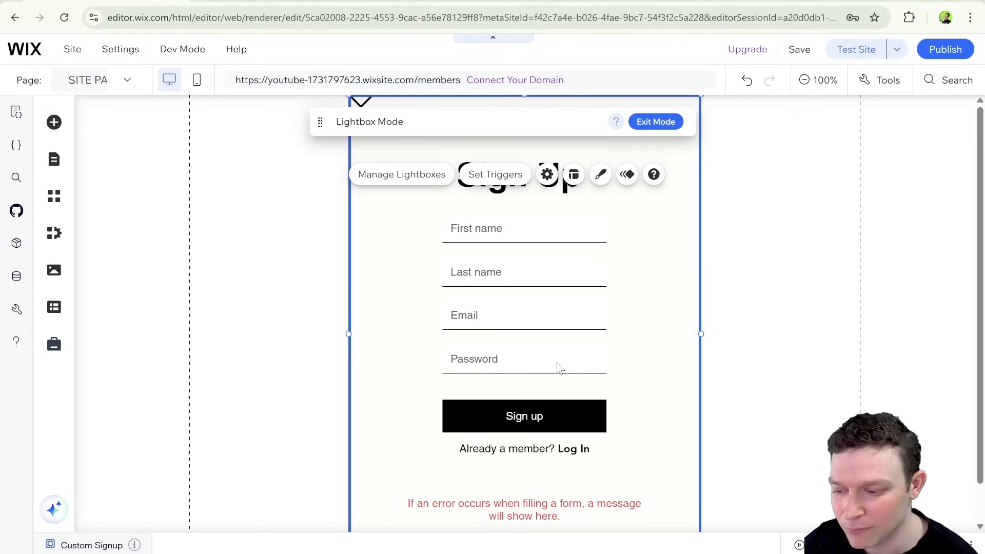
# Inspect the editable parts of the custom signup lightbox, including the form, its First name field and the overlay.
pyautogui.click(683, 323)
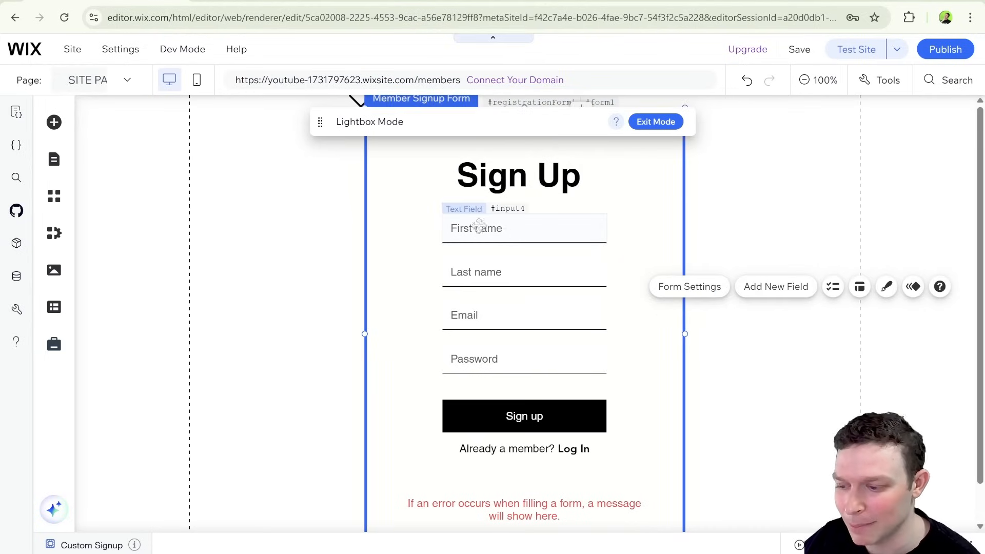
pyautogui.click(501, 229)
pyautogui.click(320, 225)
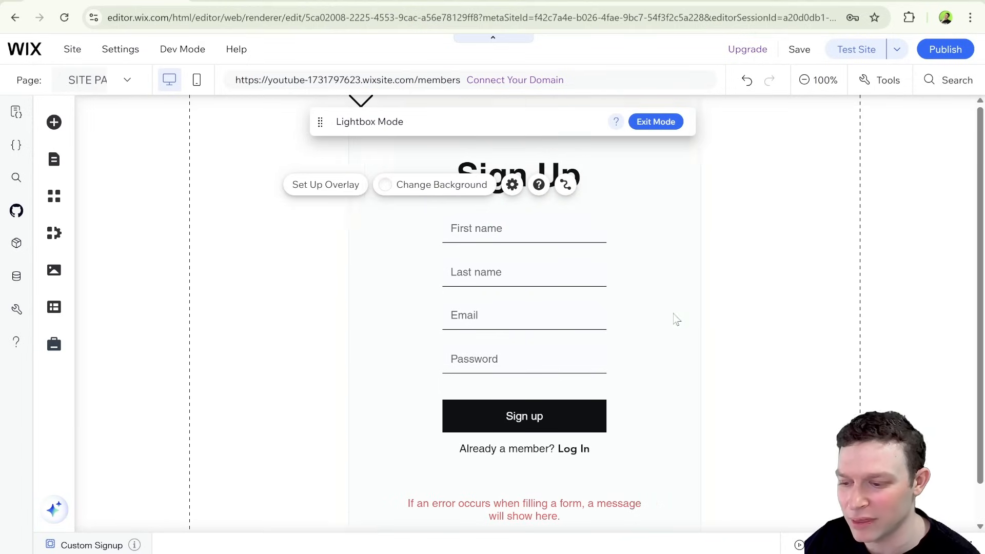
pyautogui.click(668, 303)
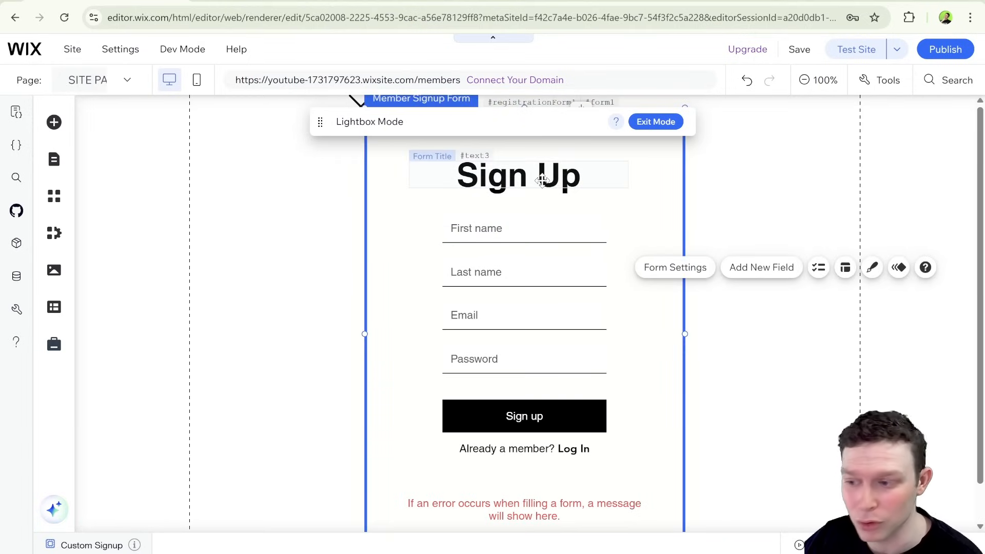
# Change the color of the Sign Up title on the signup form to the blue theme color #0057E1.
pyautogui.click(560, 177)
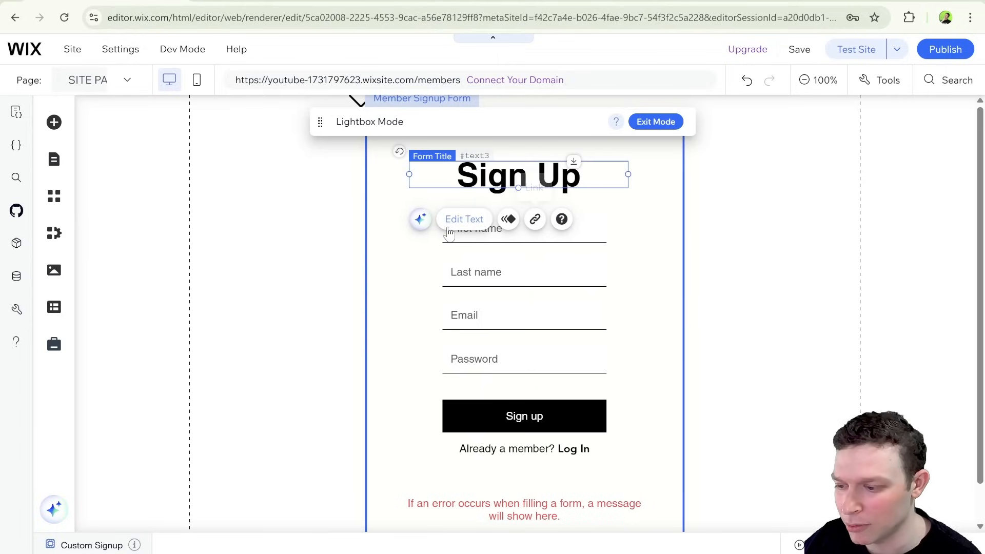
pyautogui.click(464, 225)
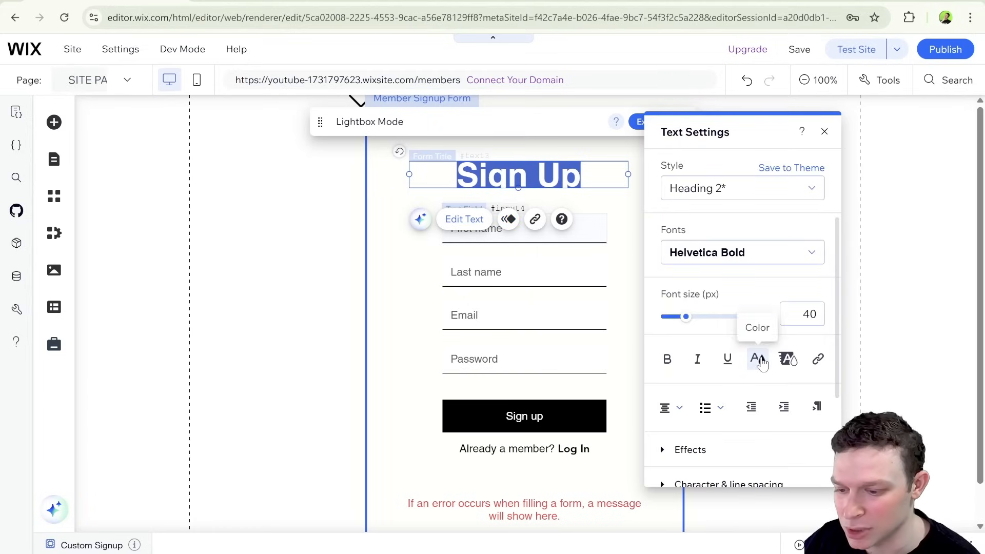
pyautogui.click(762, 362)
pyautogui.click(661, 269)
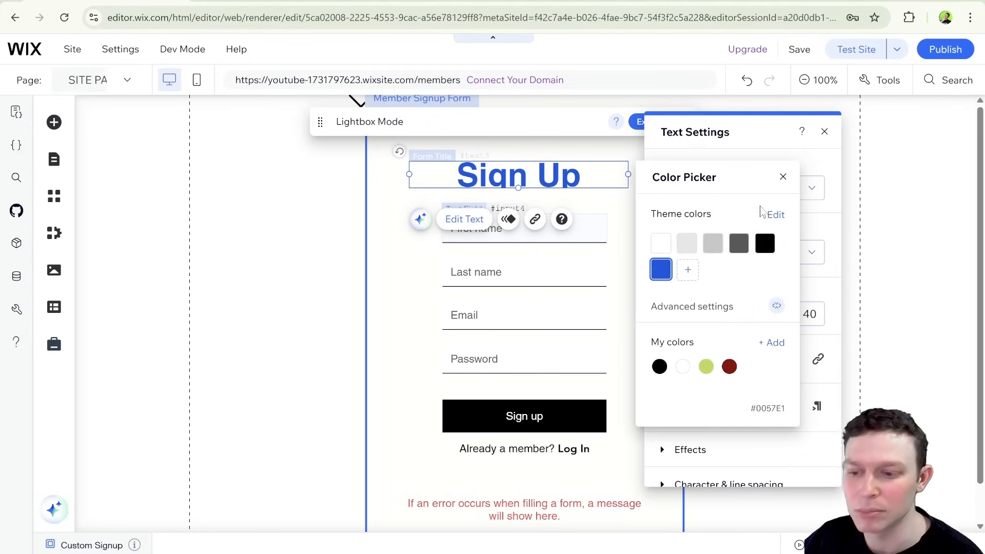
pyautogui.click(783, 177)
pyautogui.click(824, 132)
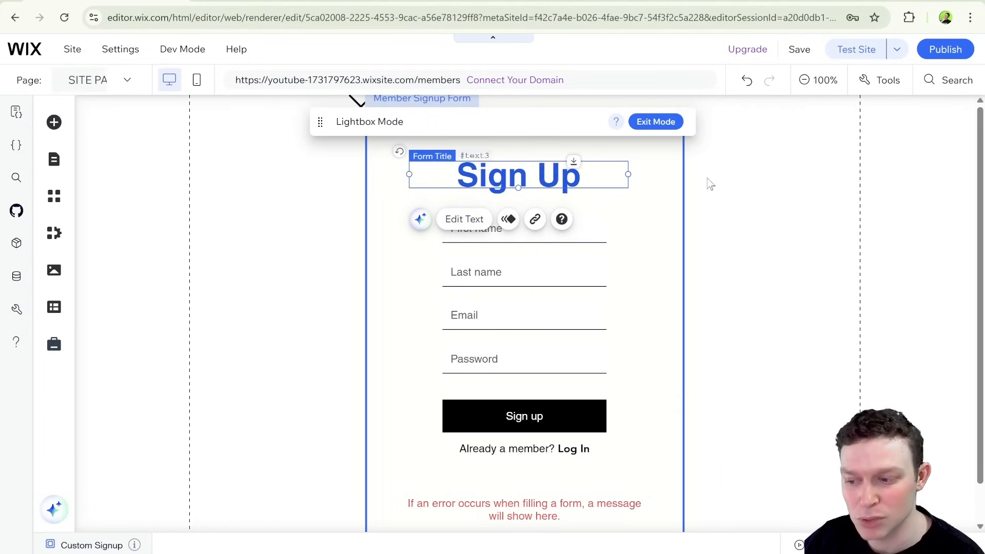
# Examine the signup form's name, Email and Password fields and the signup fields available for adding.
pyautogui.click(599, 229)
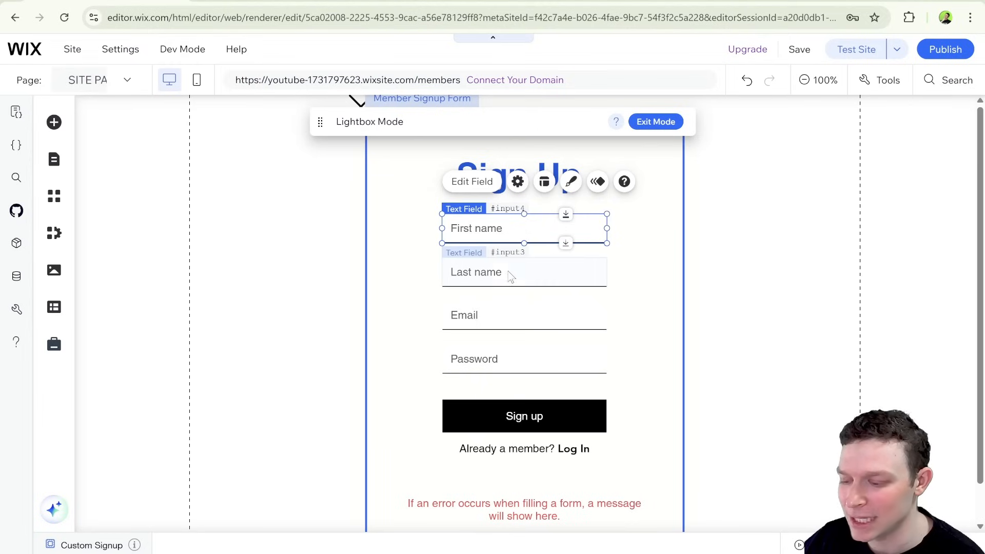
pyautogui.click(492, 323)
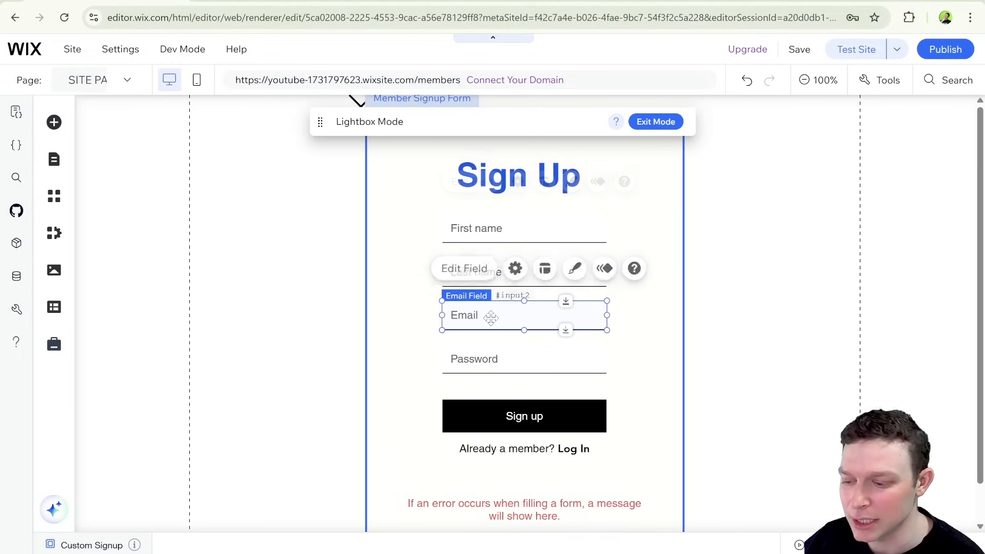
pyautogui.click(493, 355)
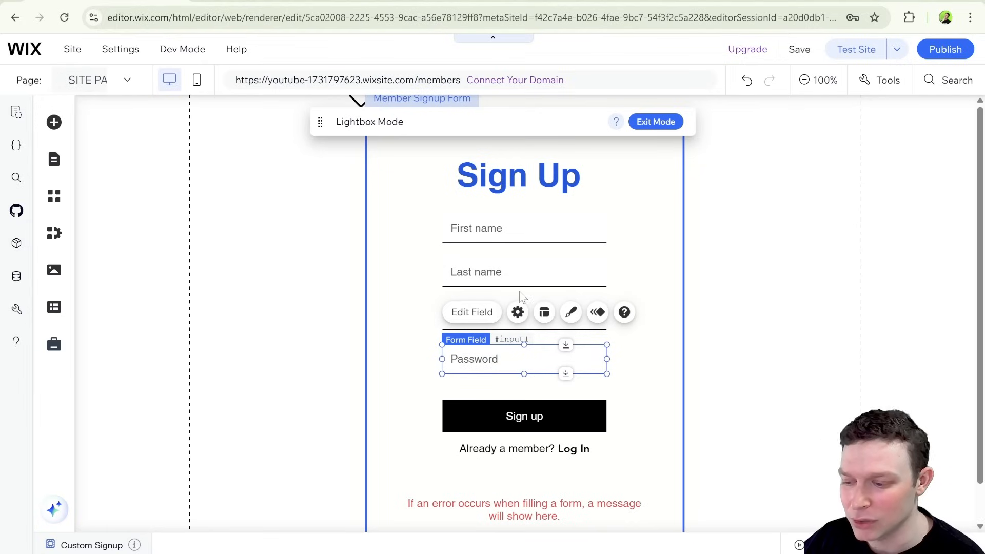
pyautogui.click(528, 265)
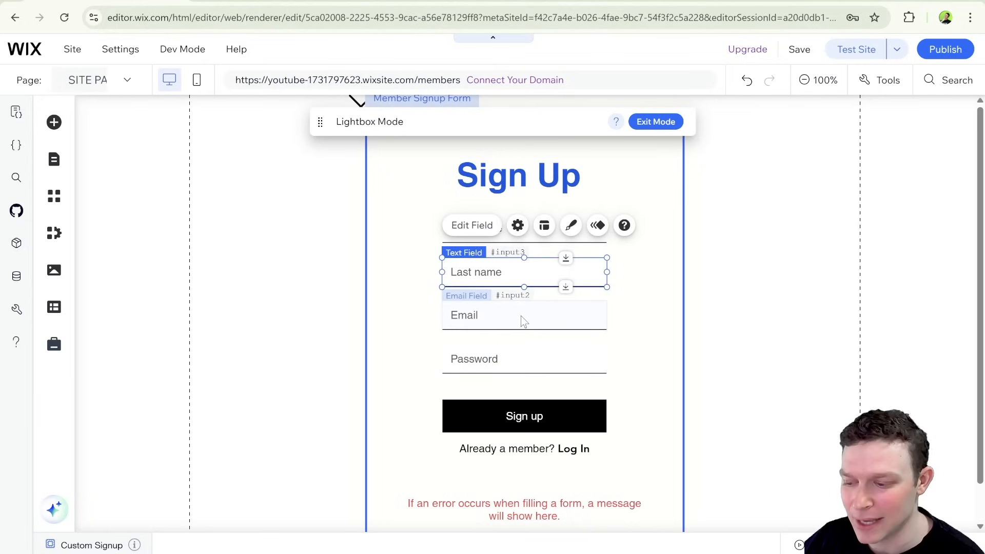
pyautogui.click(526, 319)
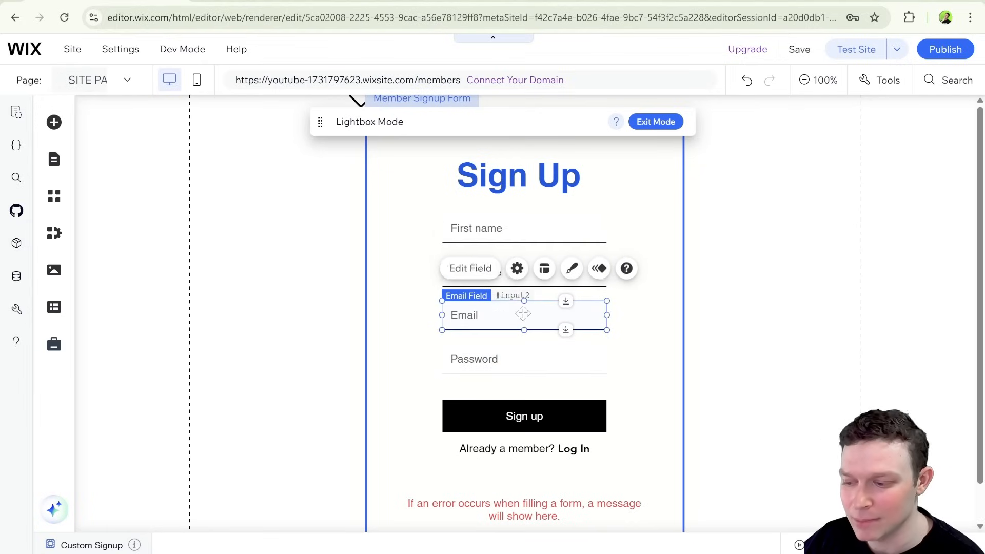
pyautogui.click(521, 363)
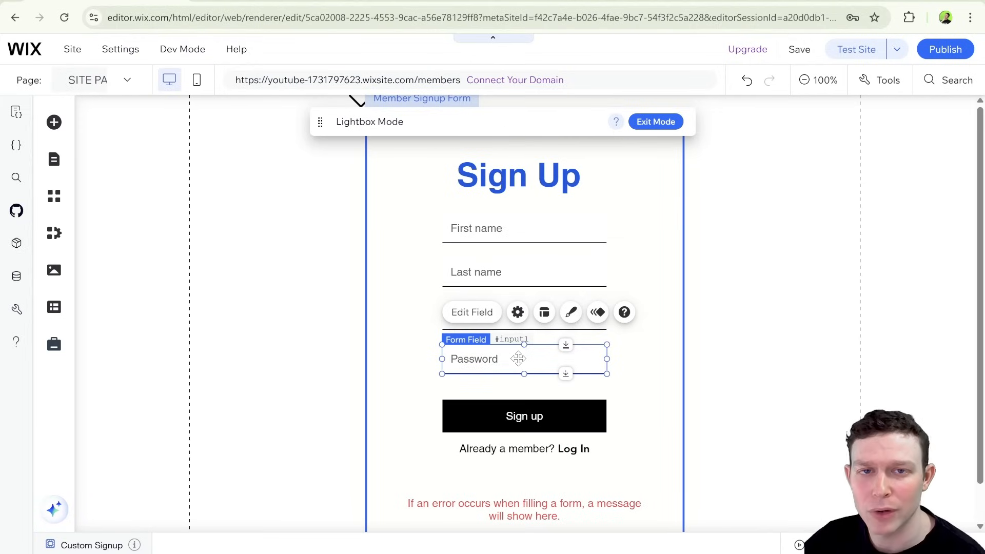
pyautogui.click(652, 228)
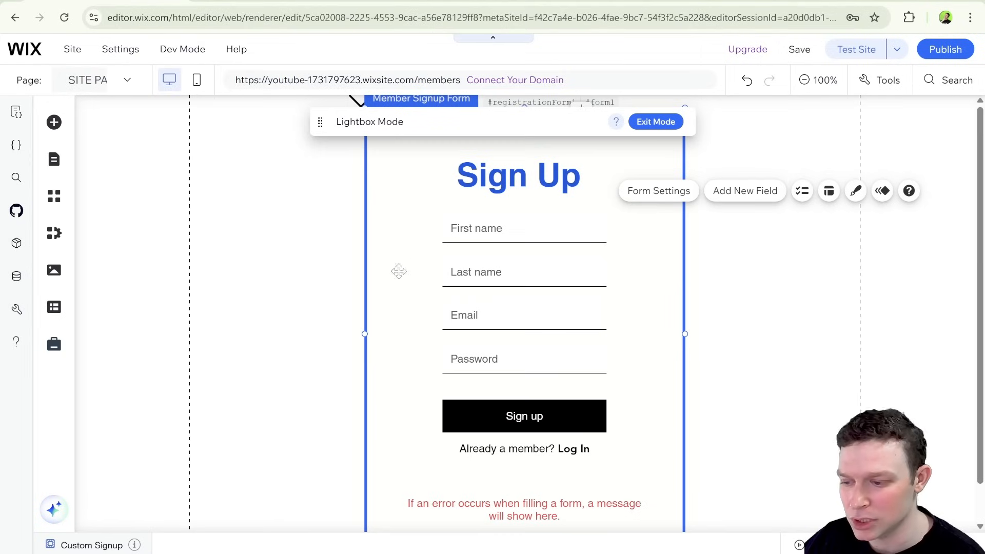
pyautogui.click(669, 272)
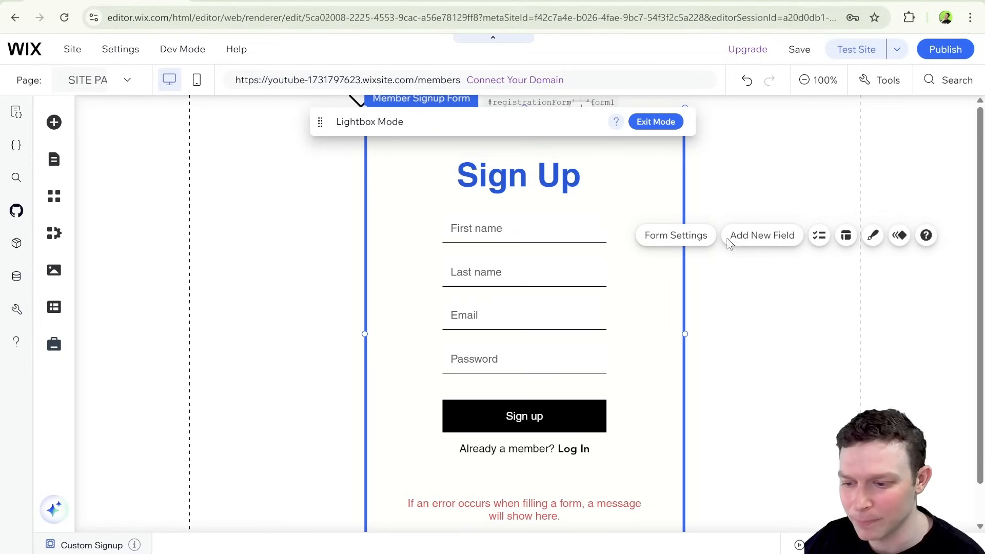
pyautogui.click(784, 233)
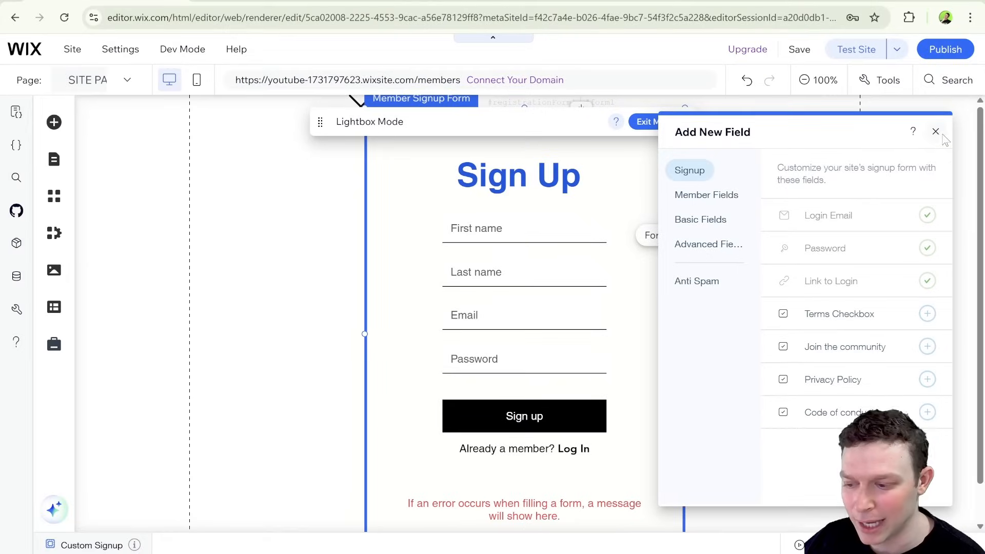
pyautogui.click(936, 131)
# Delete the Password field from the member signup form.
pyautogui.click(539, 359)
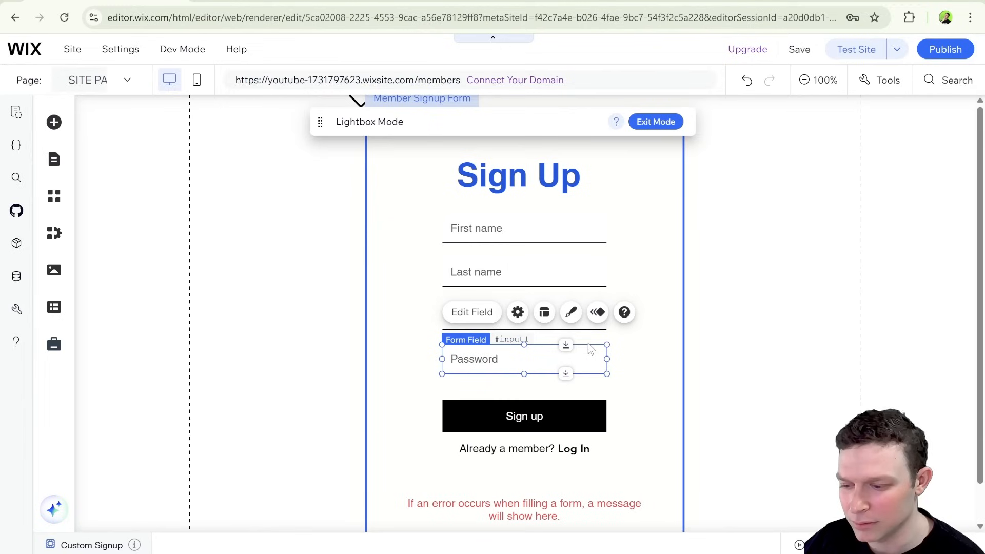
pyautogui.rightClick(569, 356)
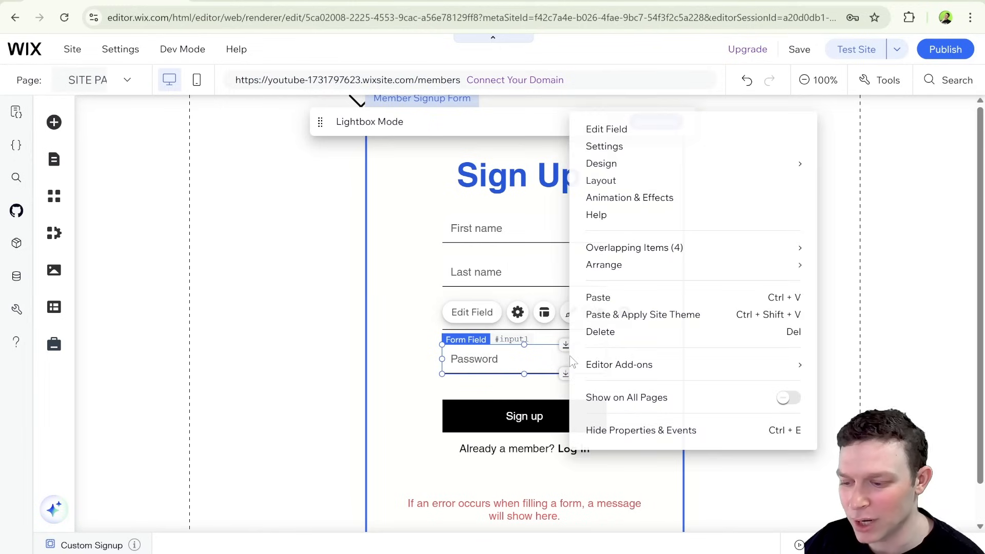
pyautogui.click(598, 332)
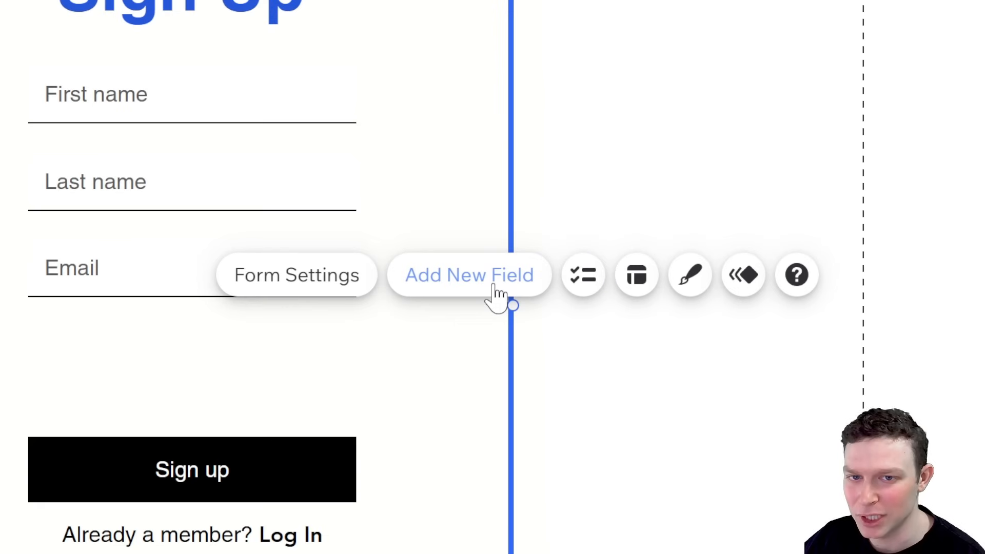
# Add the required Password signup field back to the form and place it below the Email field.
pyautogui.click(498, 297)
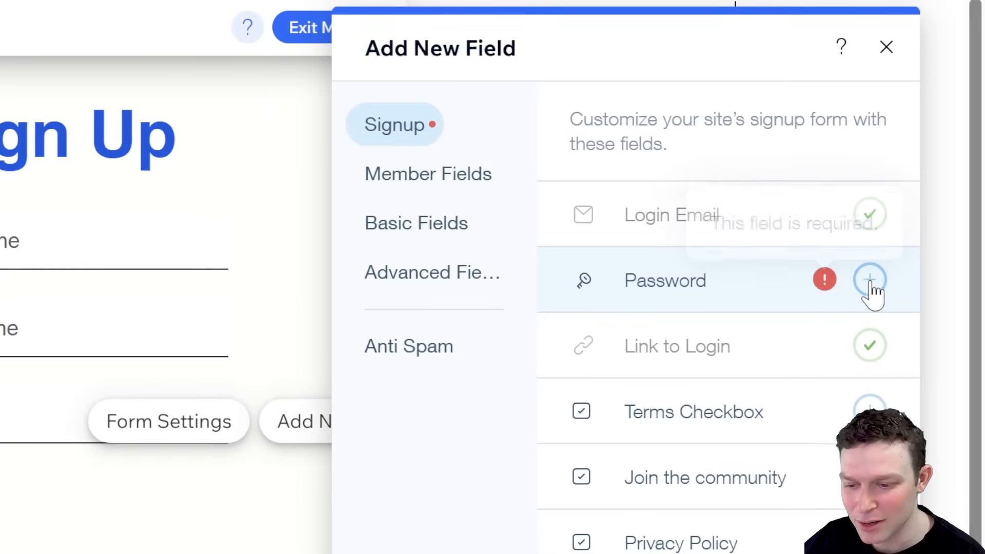
pyautogui.click(871, 281)
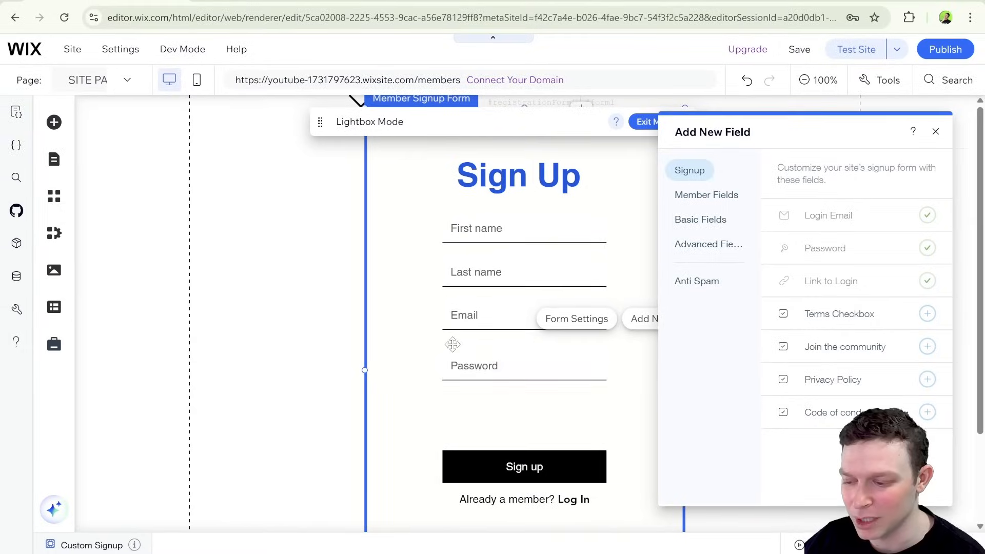
pyautogui.click(453, 345)
pyautogui.moveTo(513, 366)
pyautogui.mouseDown()
pyautogui.moveTo(516, 382)
pyautogui.moveTo(516, 366)
pyautogui.mouseUp()
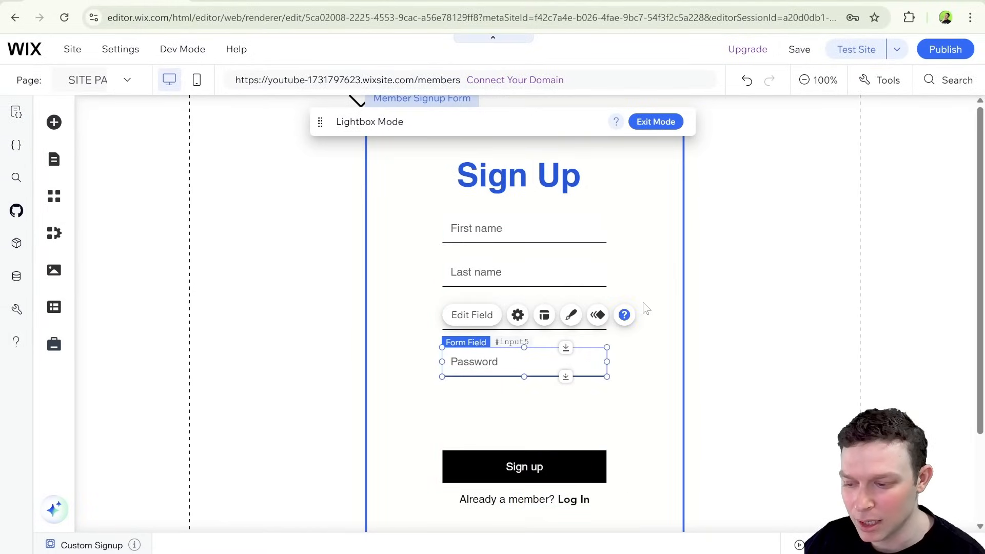
# Examine the Member, Basic and Advanced field types that can be added to the member signup form.
pyautogui.click(663, 273)
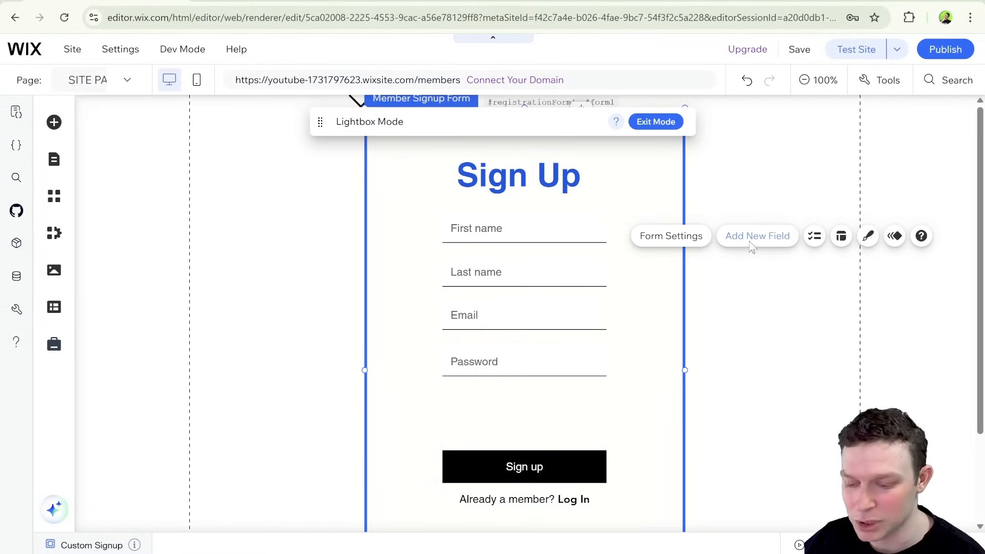
pyautogui.click(752, 245)
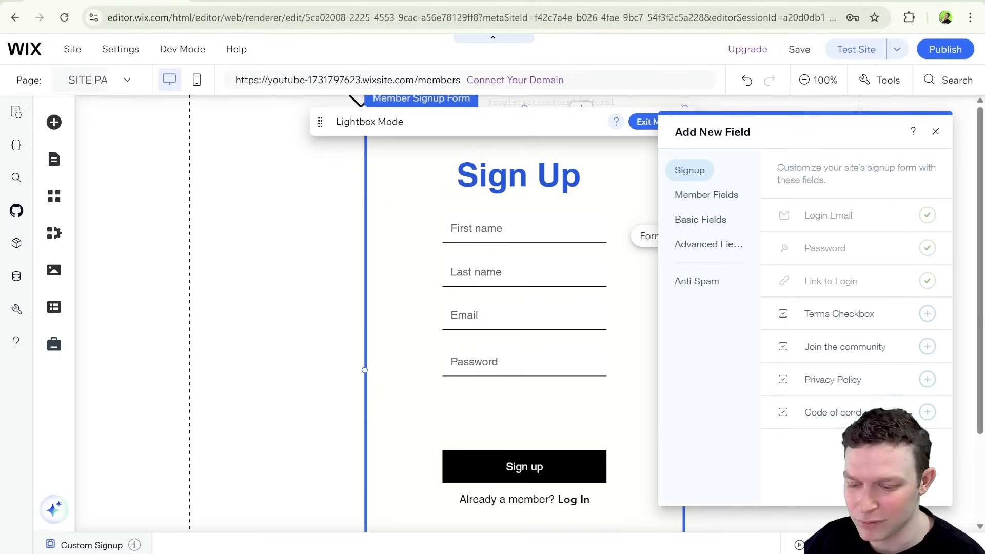
pyautogui.click(733, 196)
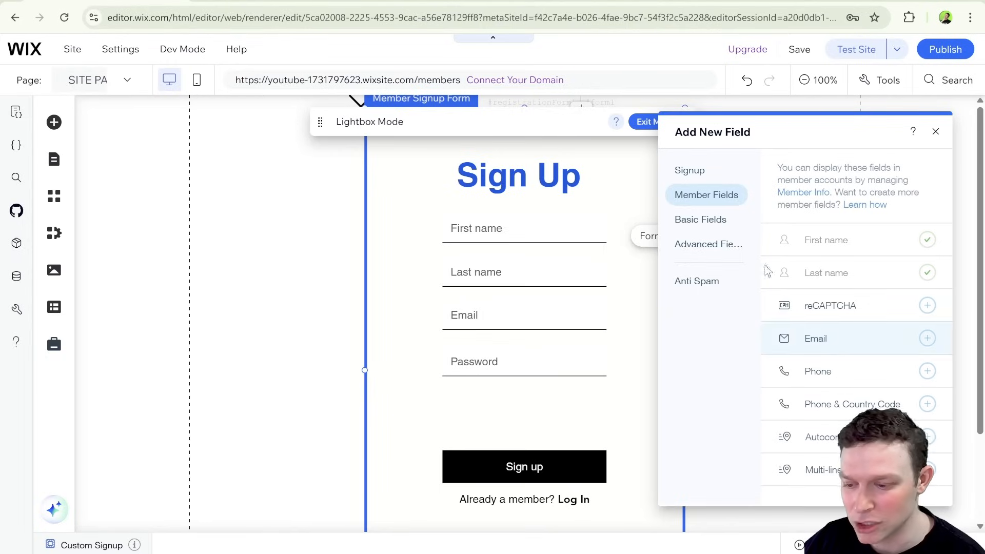
pyautogui.click(726, 225)
pyautogui.scroll(-3, 886, 282)
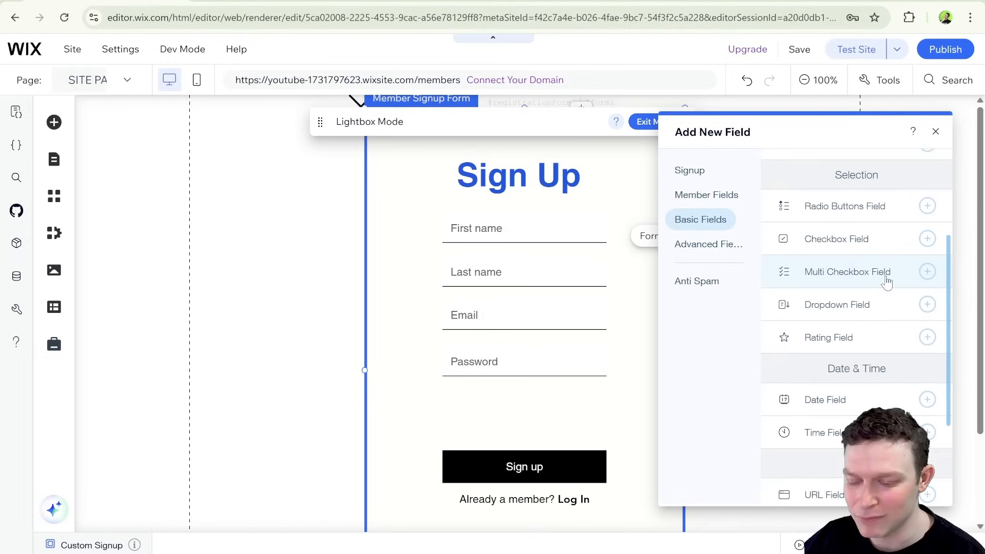
pyautogui.scroll(-2, 886, 281)
pyautogui.scroll(5, 887, 280)
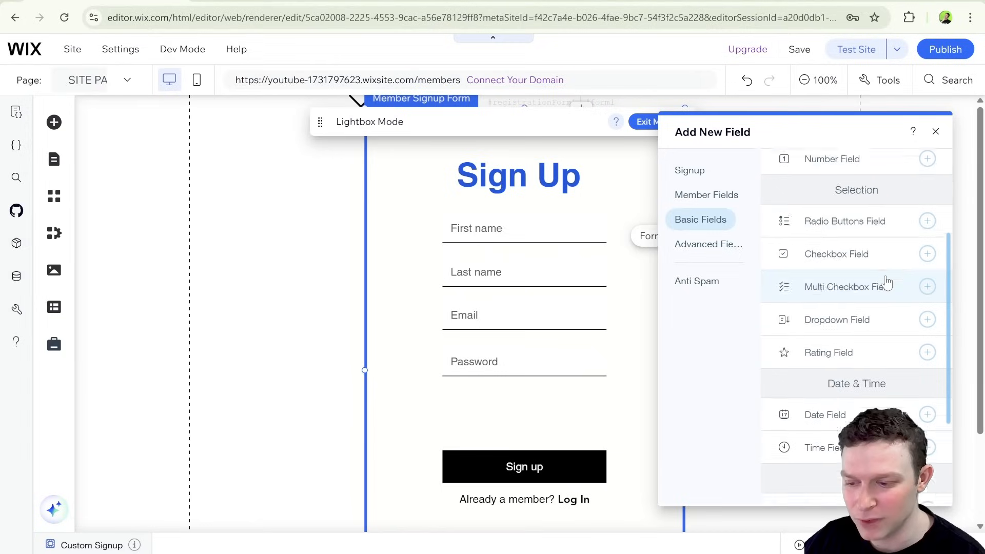
pyautogui.click(728, 248)
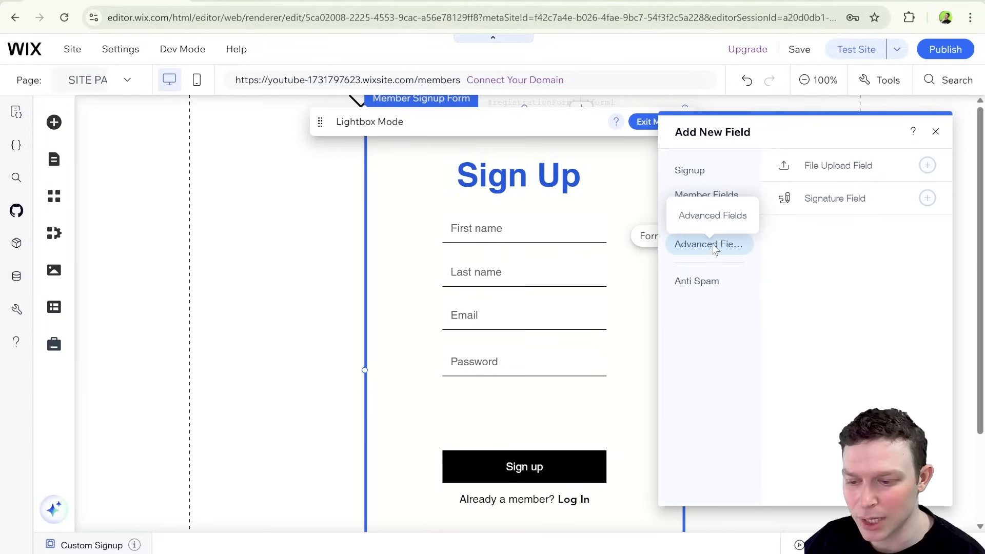
pyautogui.click(936, 132)
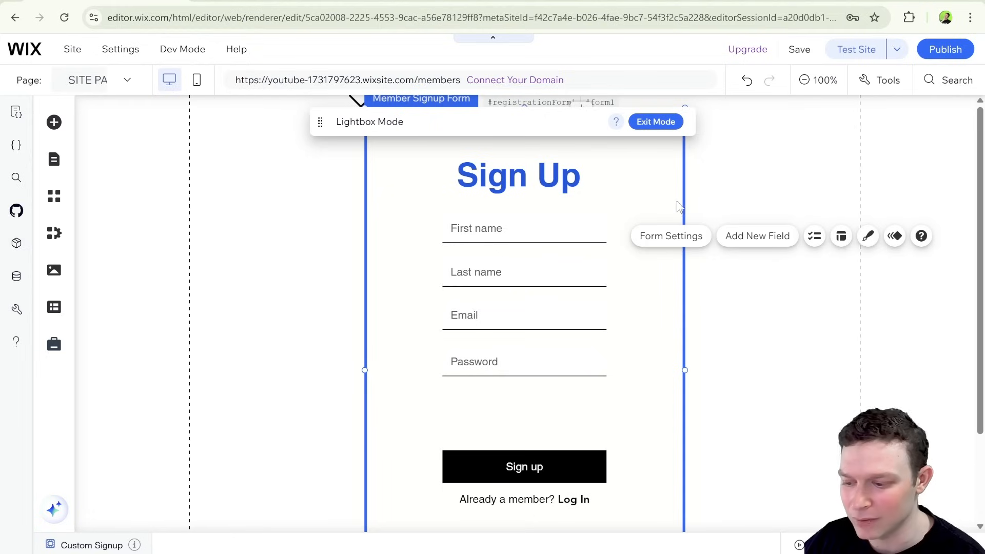
pyautogui.scroll(-2, 561, 237)
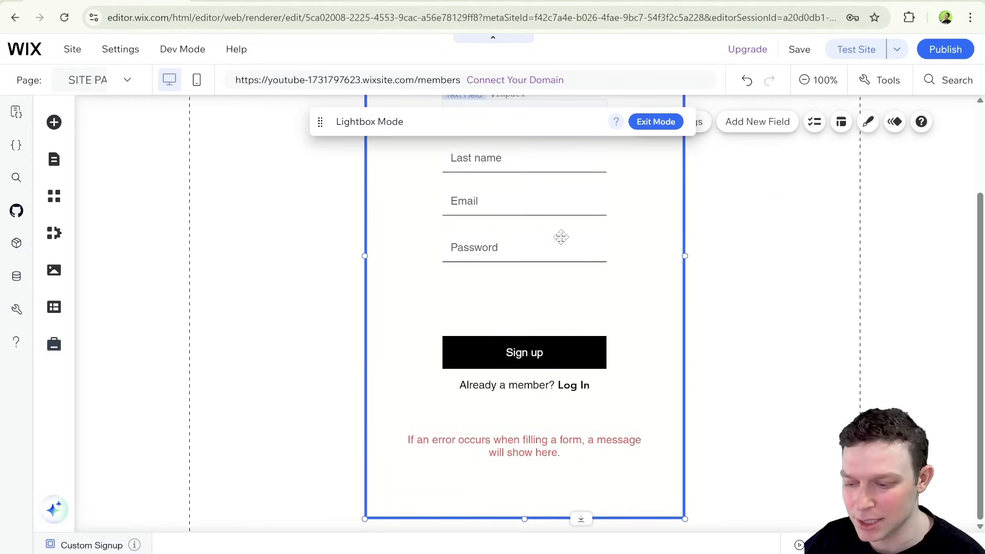
pyautogui.scroll(2, 569, 240)
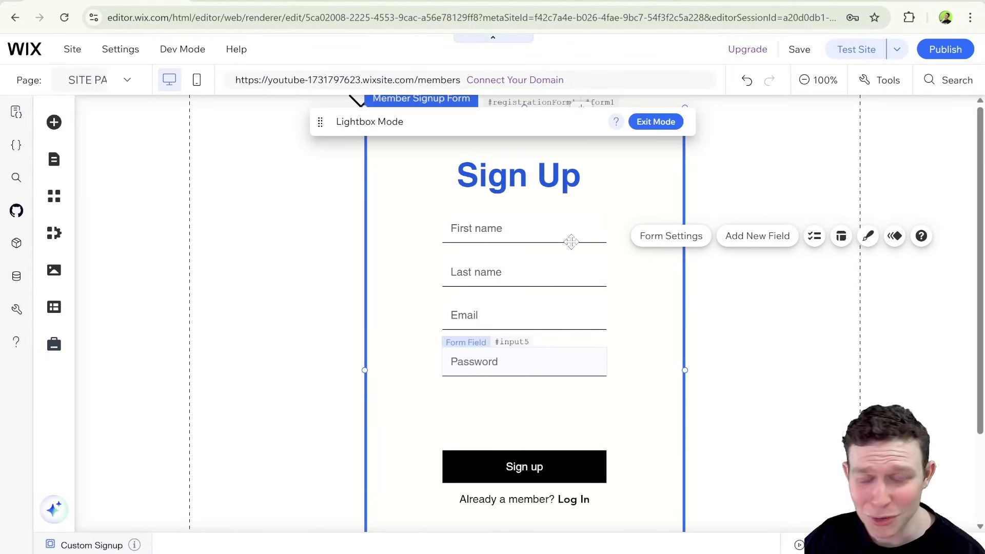
pyautogui.scroll(-2, 527, 241)
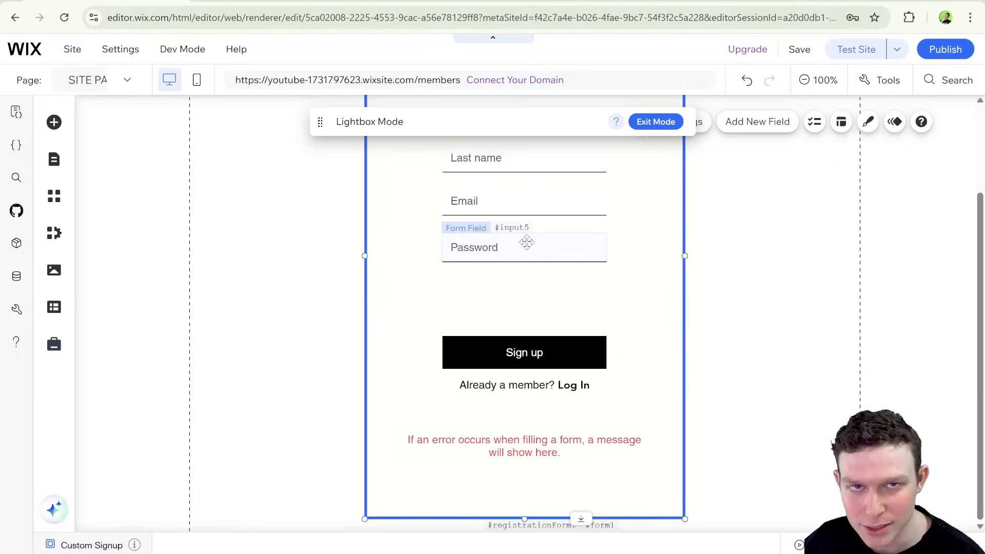
pyautogui.scroll(2, 493, 231)
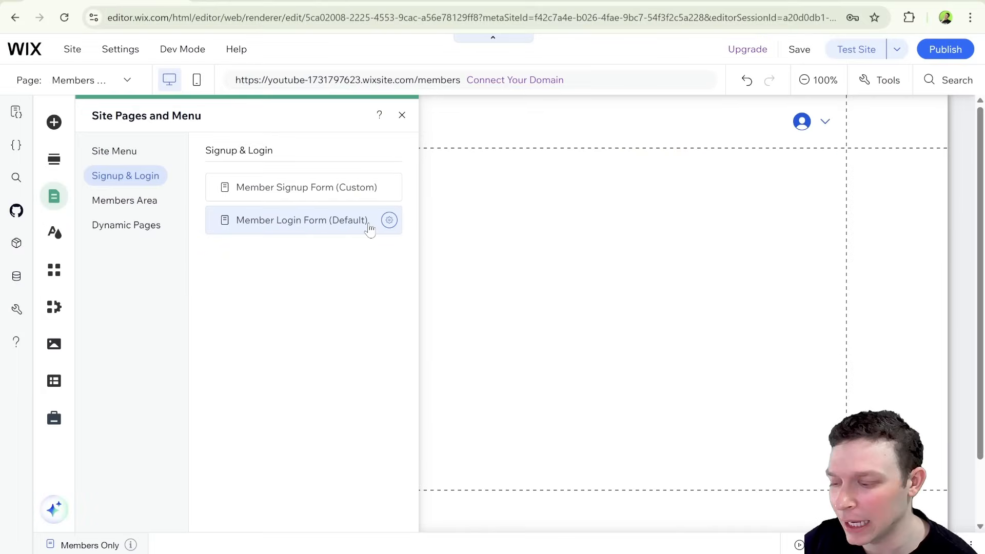
# Switch the Member Login Form to Custom Form and add the custom login form to the site.
pyautogui.click(321, 226)
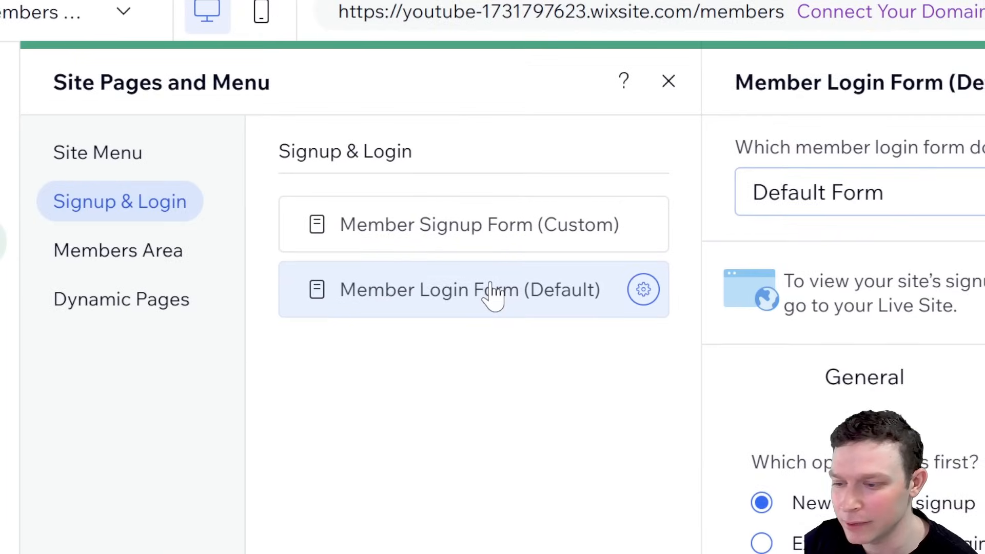
pyautogui.click(842, 192)
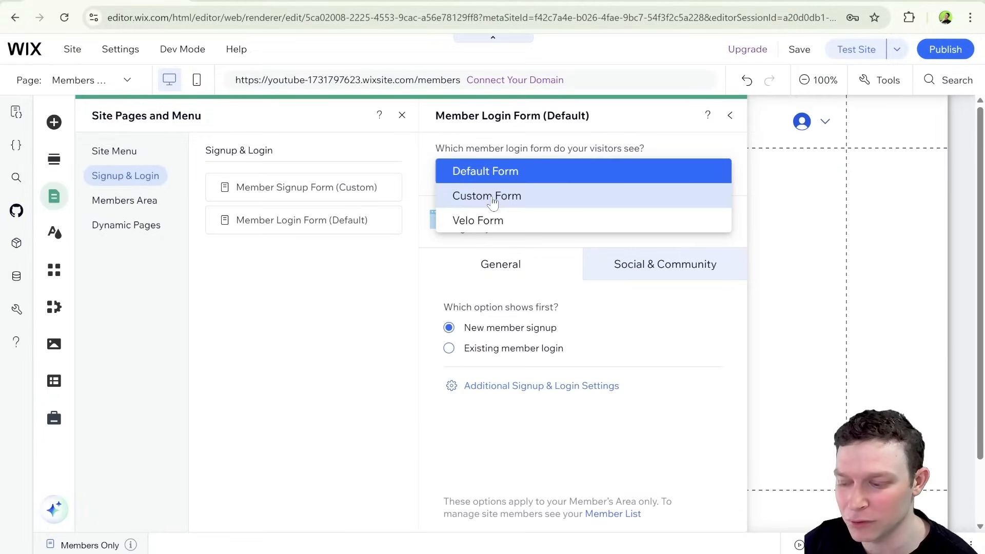
pyautogui.click(494, 199)
pyautogui.click(585, 380)
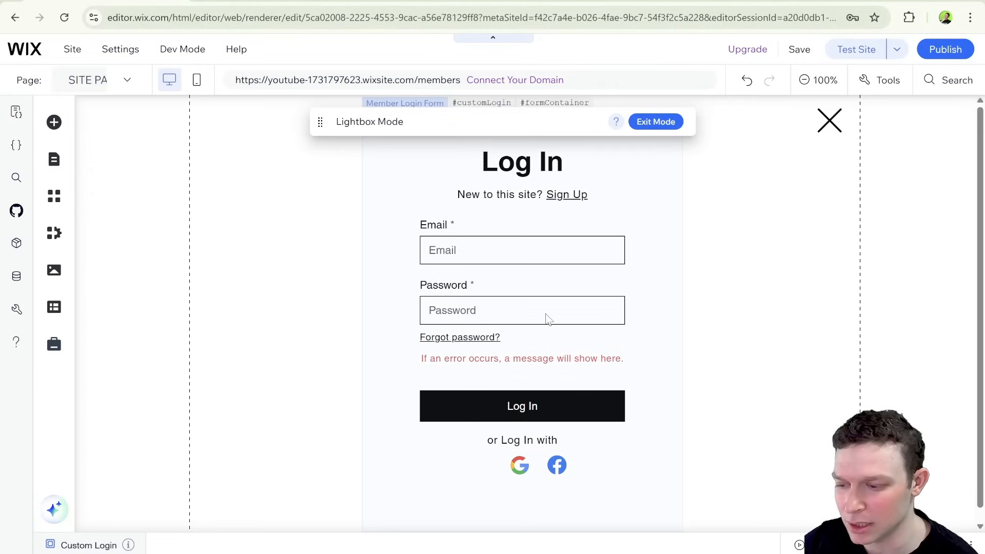
# Inspect the editable parts of the custom login lightbox, including the form container and its Email and Password fields.
pyautogui.click(506, 247)
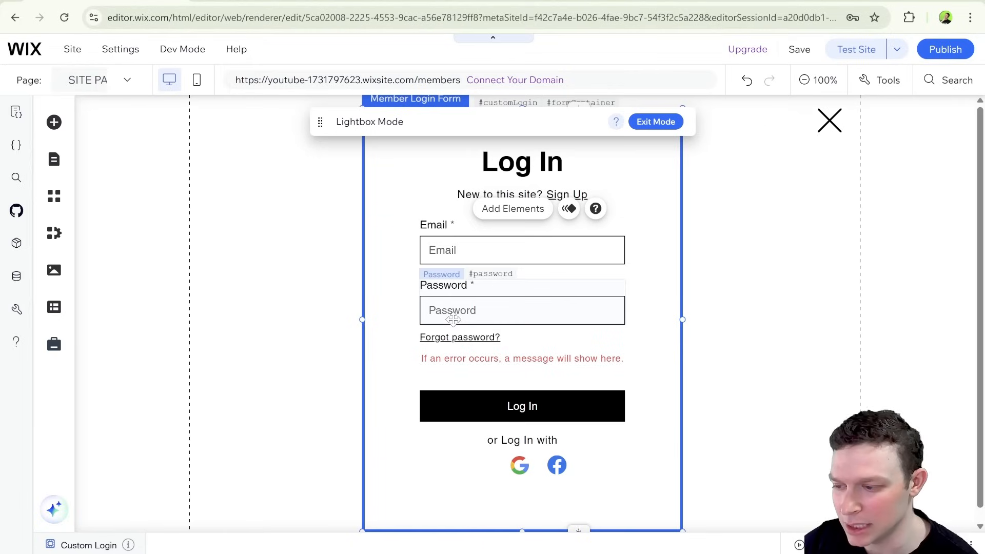
pyautogui.click(573, 247)
pyautogui.click(555, 303)
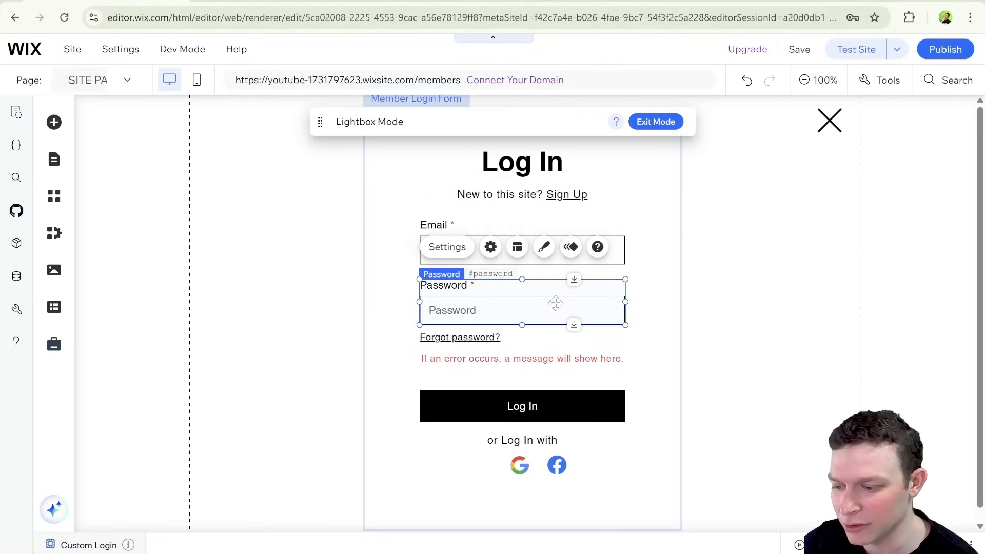
# Apply the solid green preset text input design to the login form's Email field, and select the social login element.
pyautogui.click(658, 264)
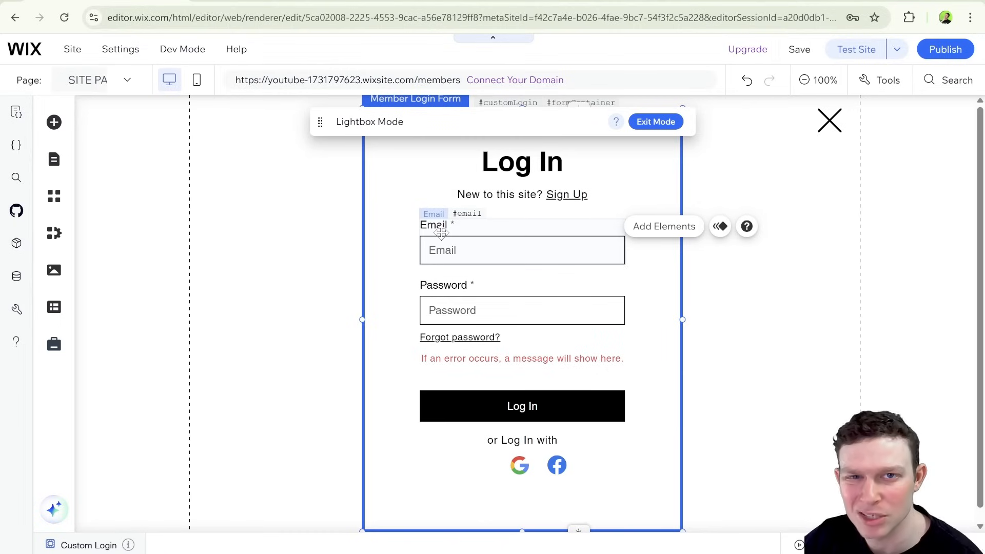
pyautogui.click(488, 240)
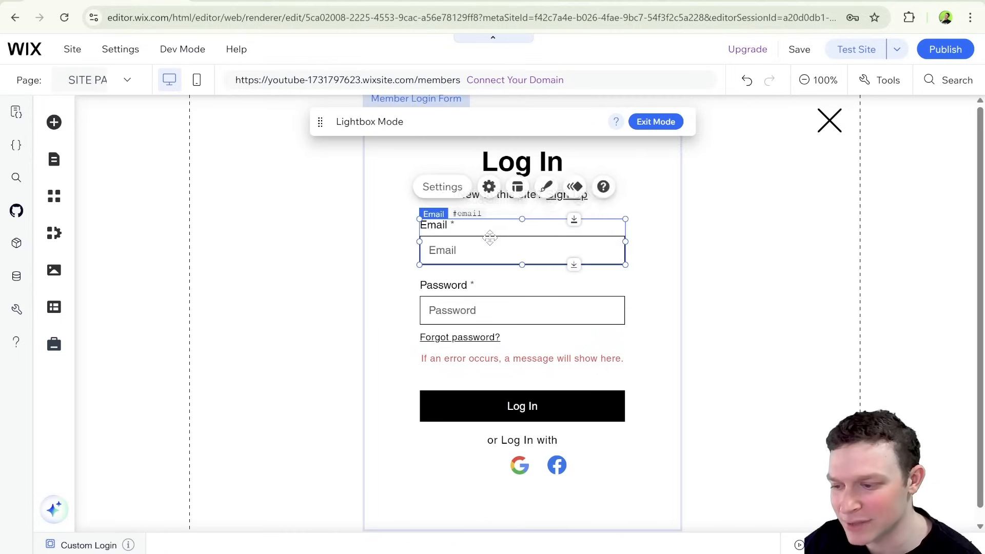
pyautogui.click(544, 188)
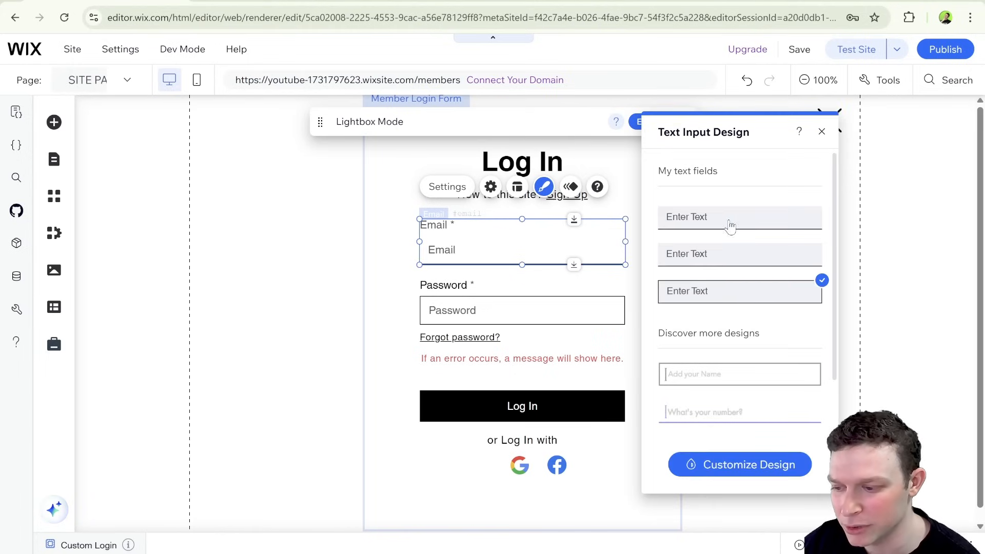
pyautogui.scroll(-3, 748, 322)
pyautogui.click(772, 336)
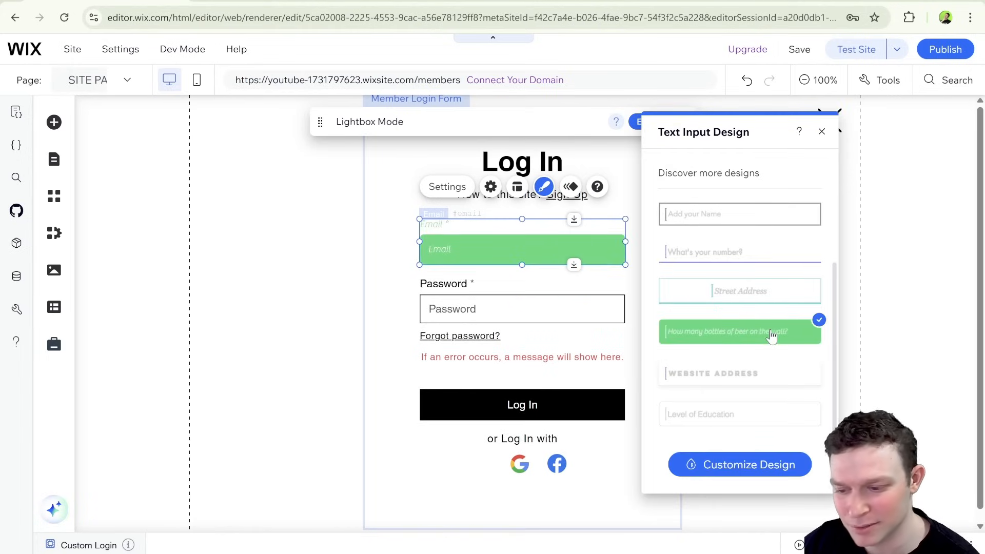
pyautogui.click(383, 285)
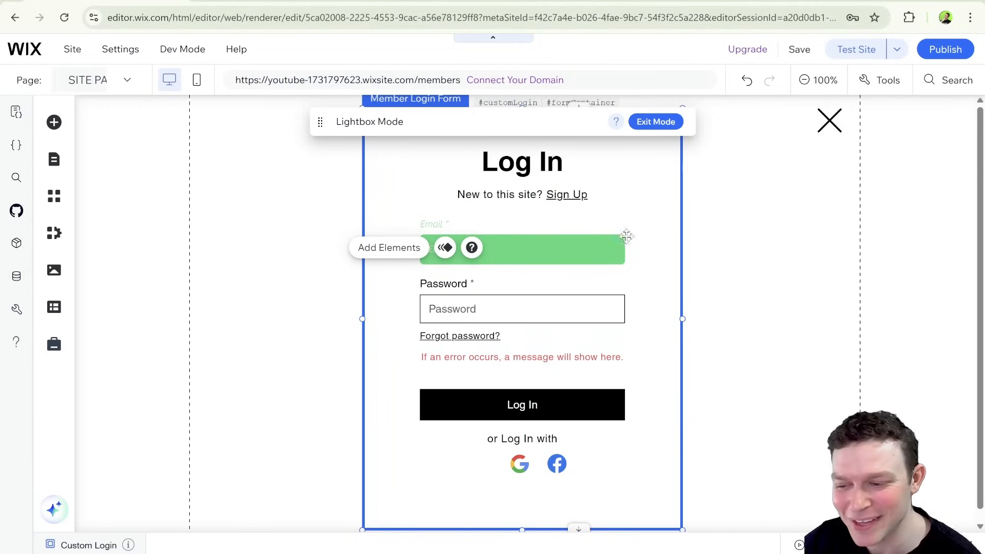
pyautogui.click(613, 245)
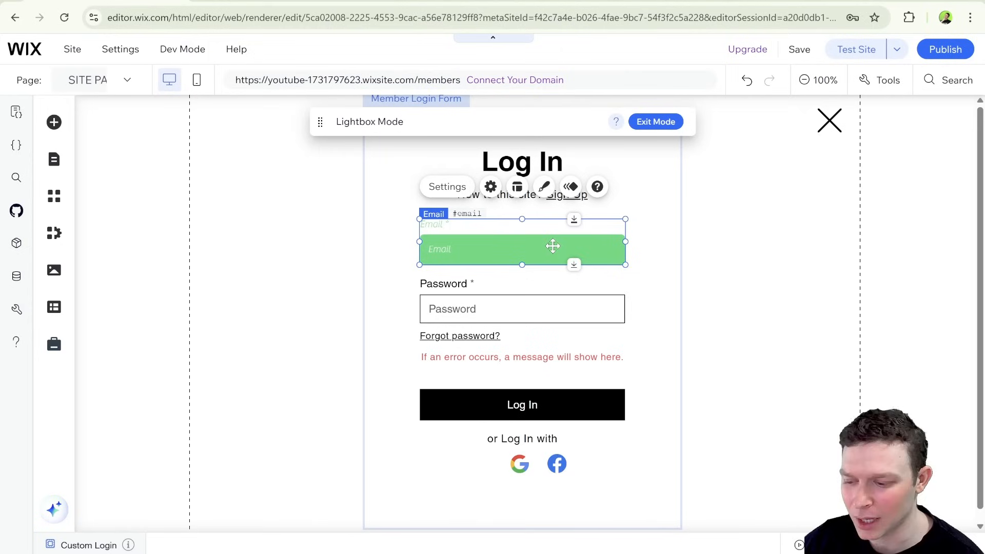
pyautogui.click(524, 464)
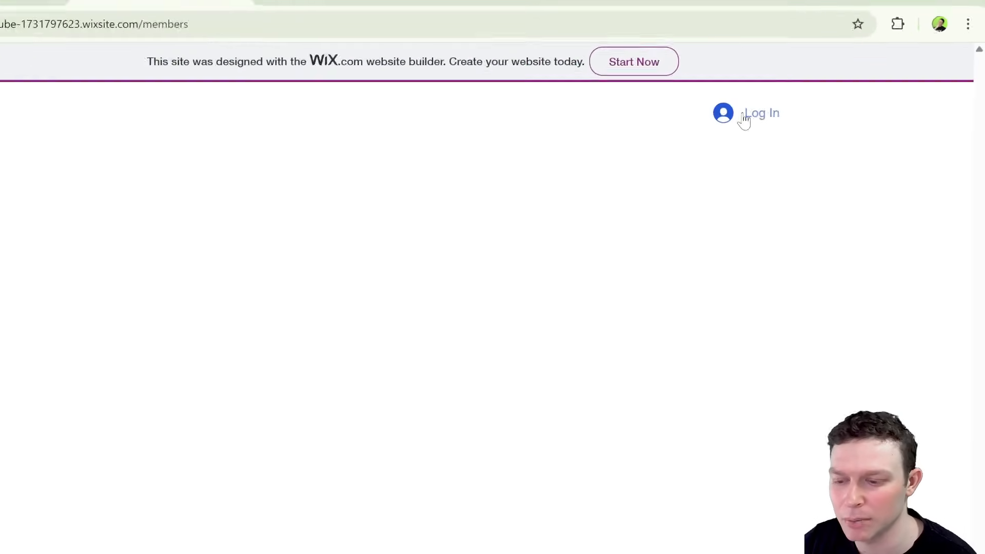
# Check the custom signup form on the live site, switch to the custom login form, and close it.
pyautogui.click(746, 119)
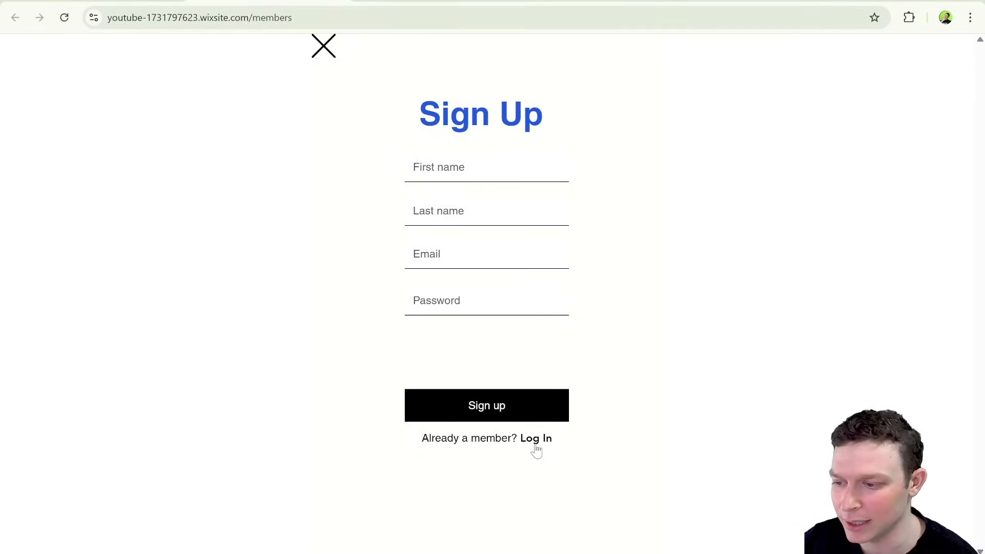
pyautogui.click(536, 439)
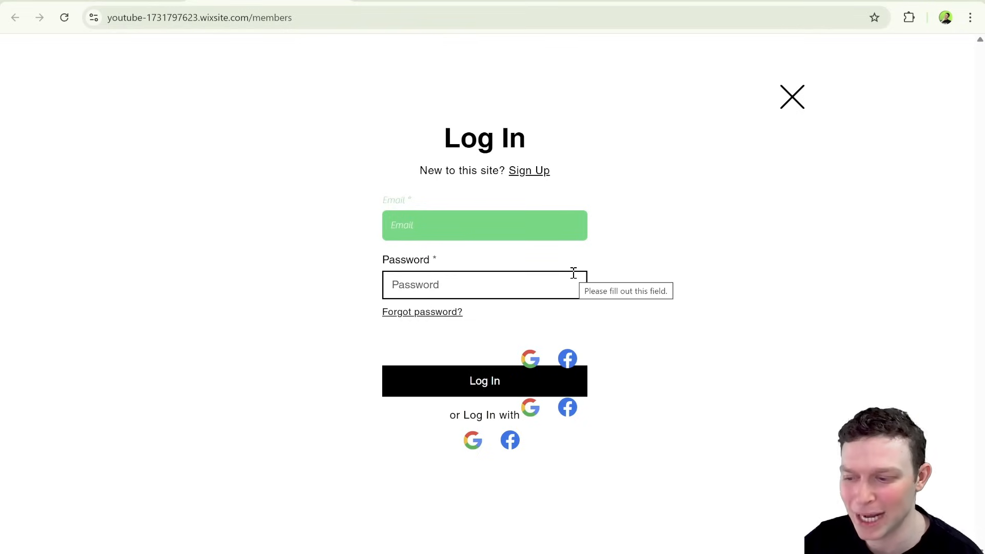
pyautogui.click(793, 97)
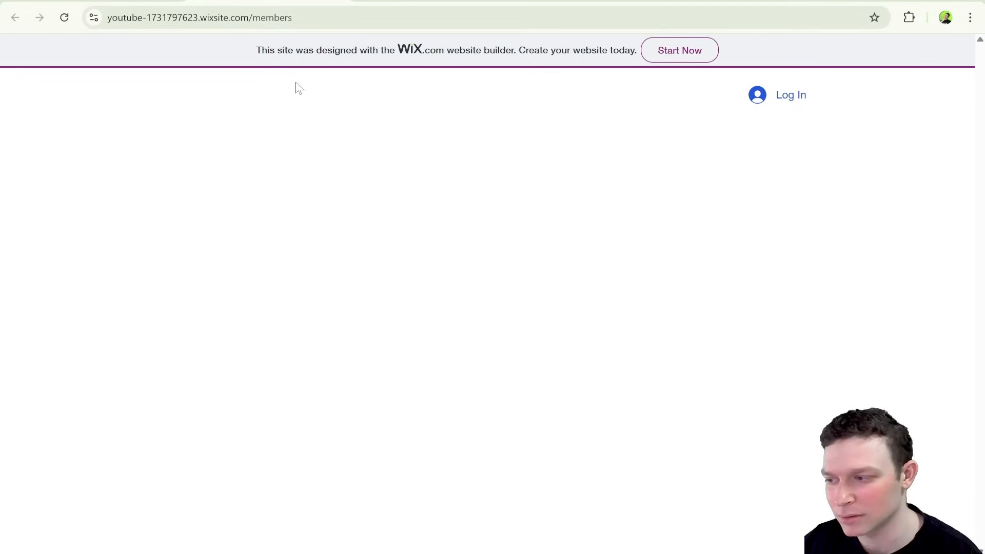
# Return to the Wix editor, dismiss the publishing confirmation, and examine the form type options for the Member Signup Form.
pyautogui.click(123, 4)
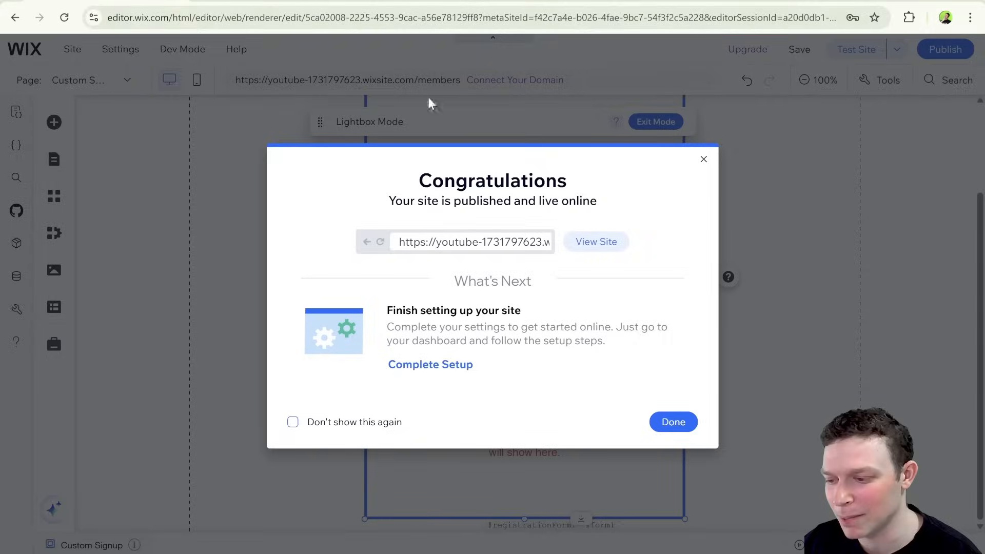
pyautogui.click(704, 159)
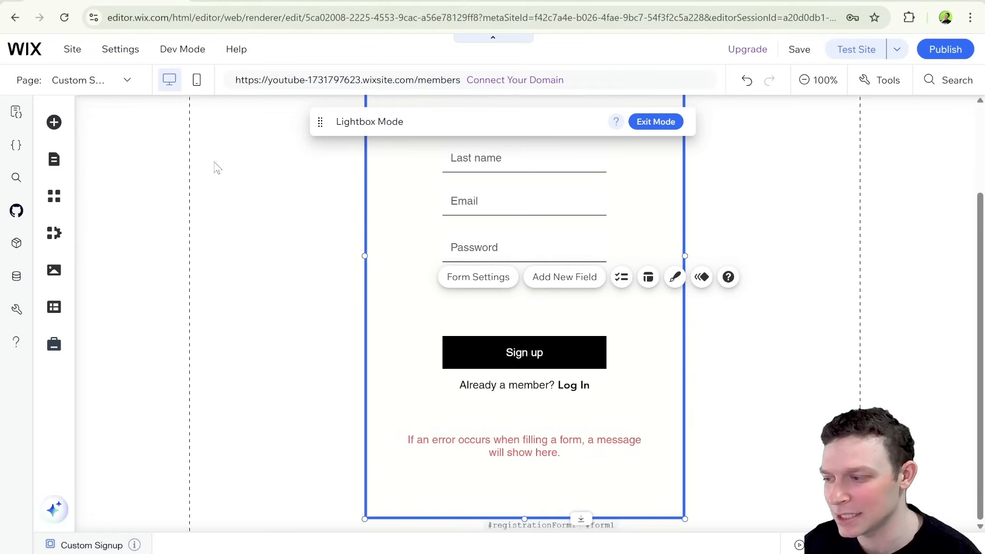
pyautogui.click(52, 163)
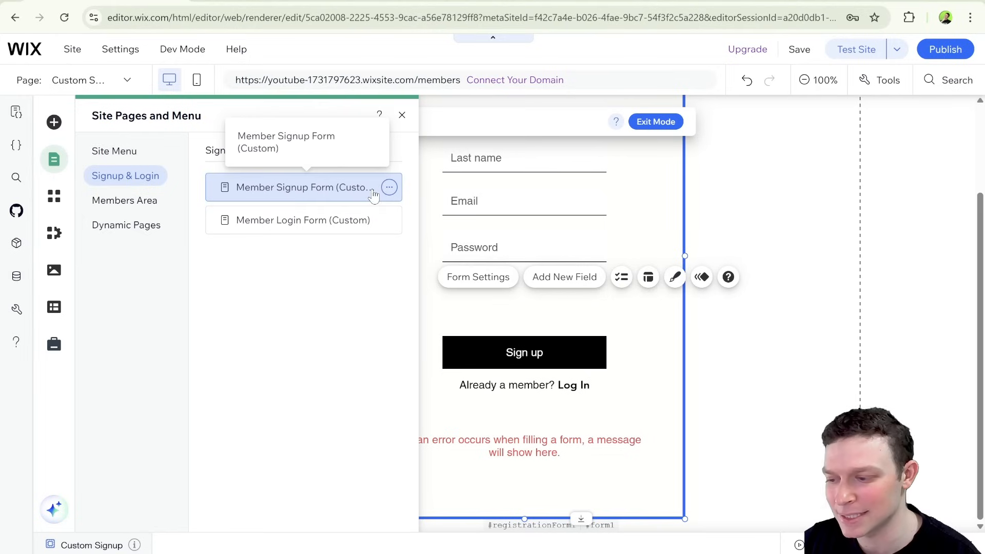
pyautogui.click(389, 188)
pyautogui.click(439, 190)
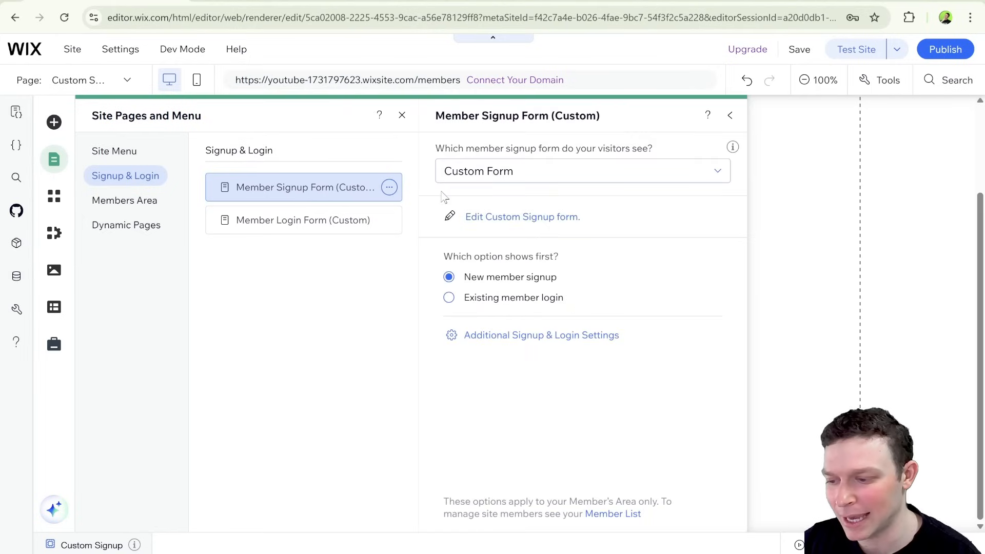
pyautogui.click(533, 175)
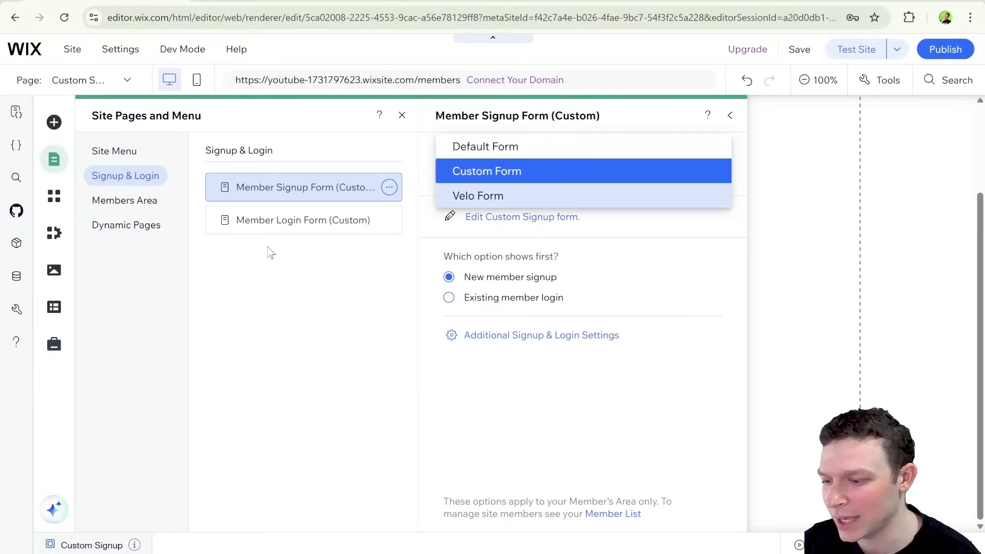
pyautogui.click(588, 410)
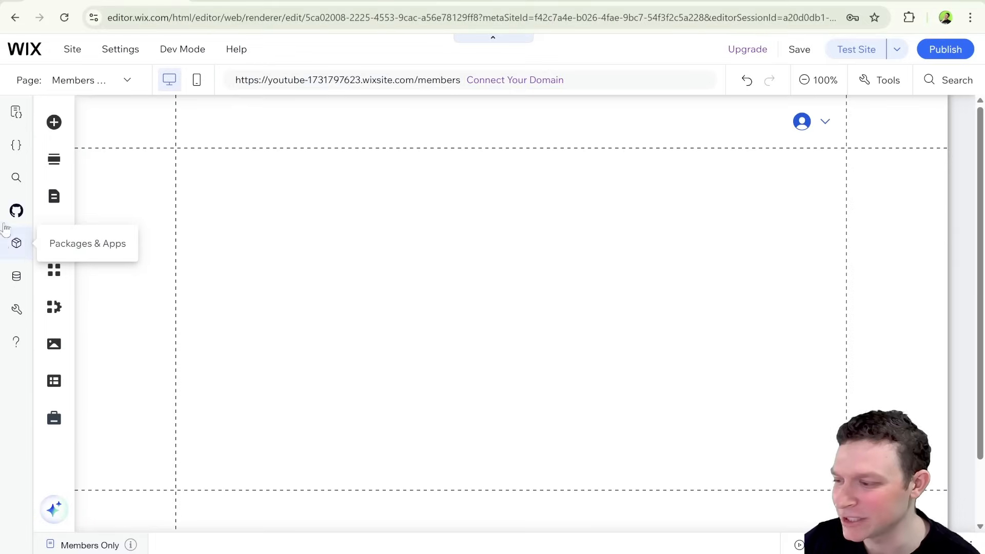
# From the Members Only page, reopen the Member Signup Form settings, review the available form types, and return to the custom signup form.
pyautogui.click(55, 198)
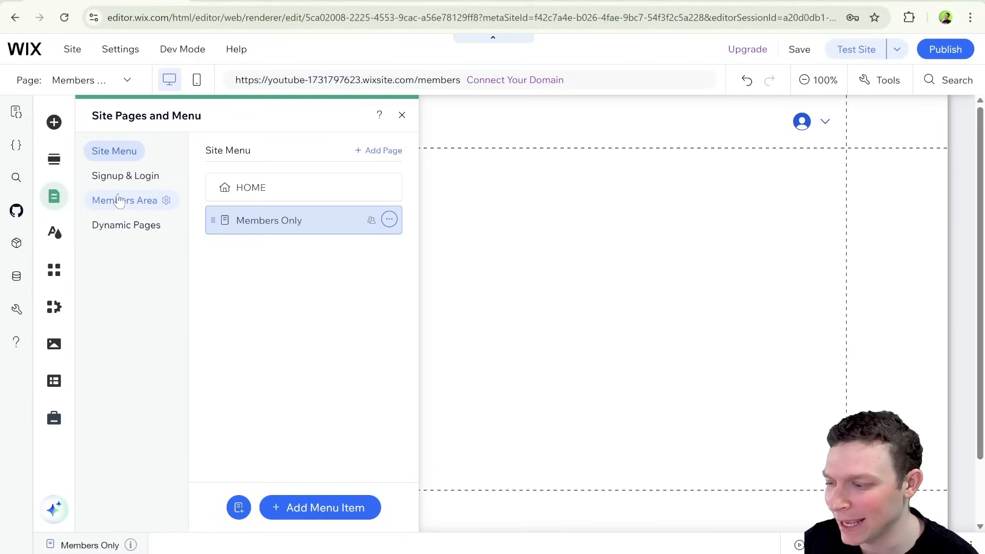
pyautogui.click(125, 175)
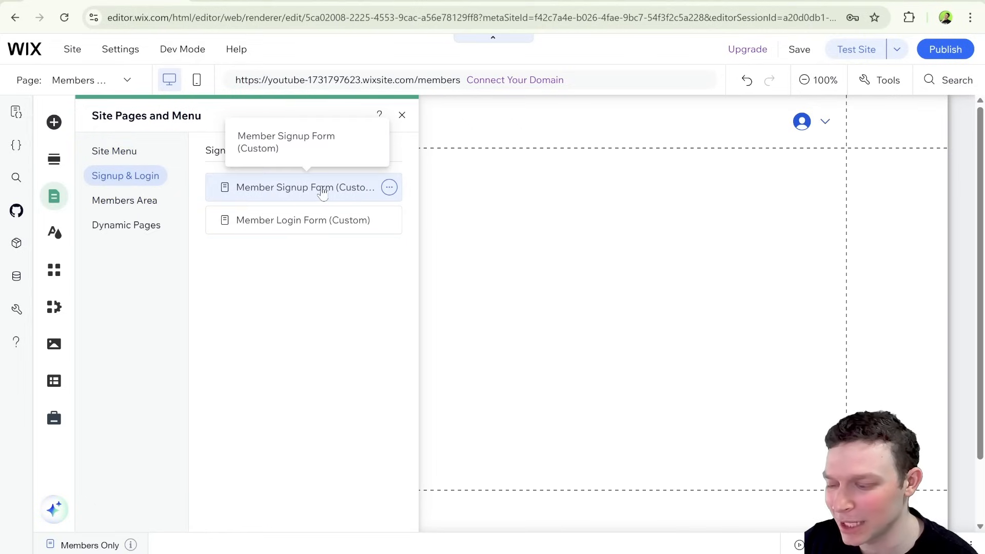
pyautogui.click(372, 193)
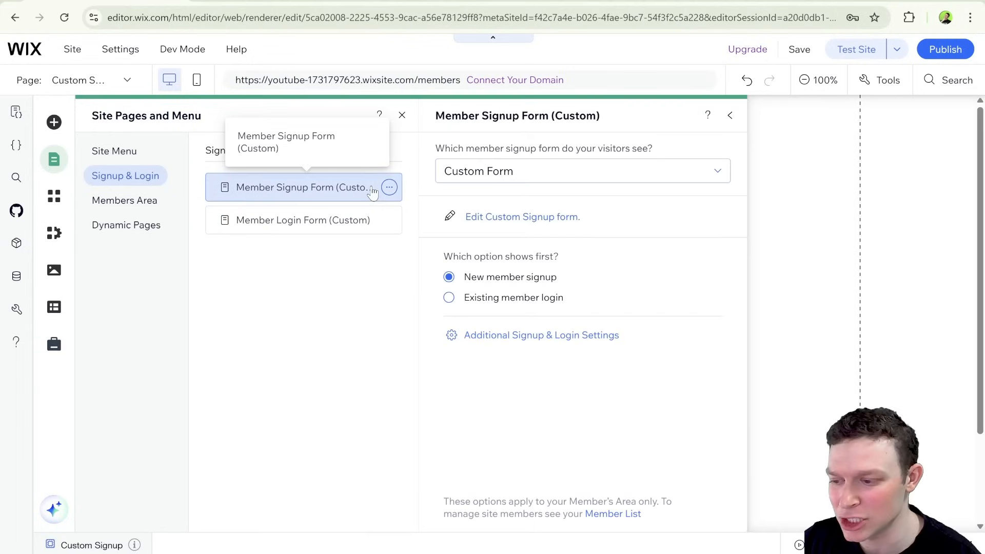
pyautogui.click(453, 176)
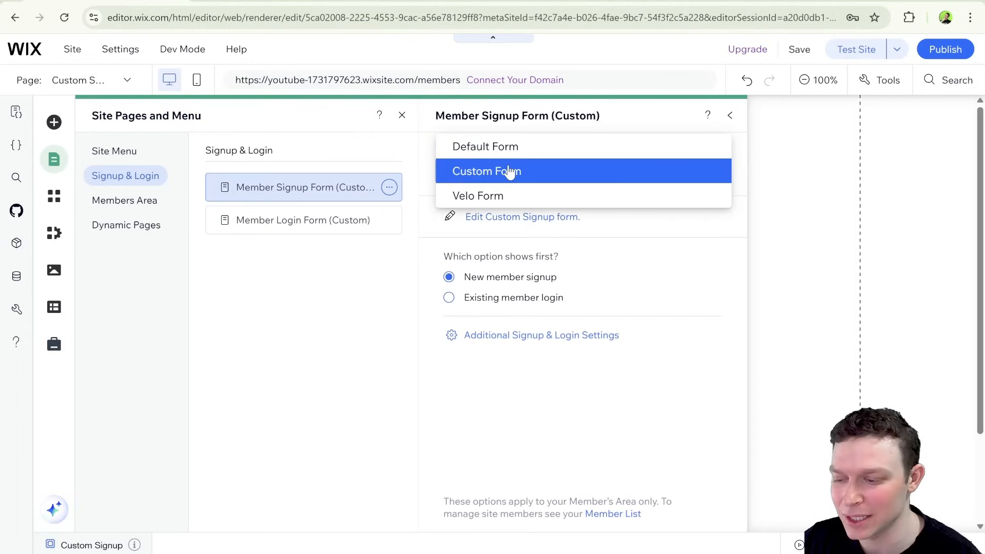
pyautogui.click(598, 117)
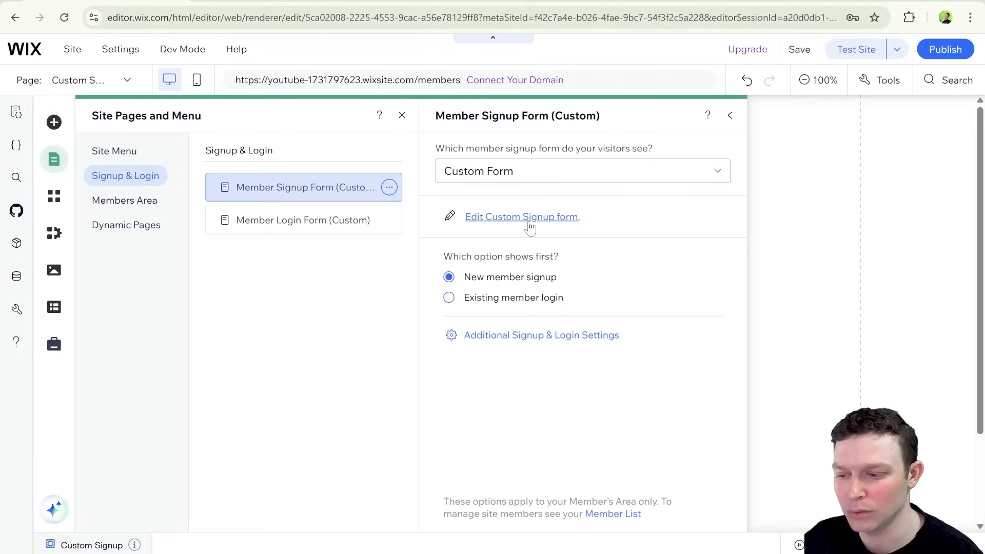
pyautogui.click(545, 170)
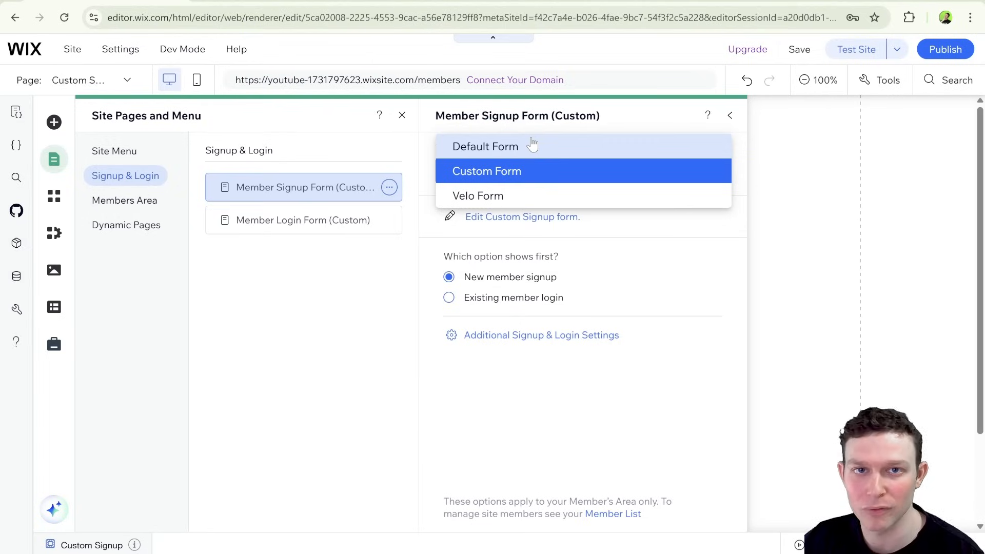
pyautogui.click(642, 131)
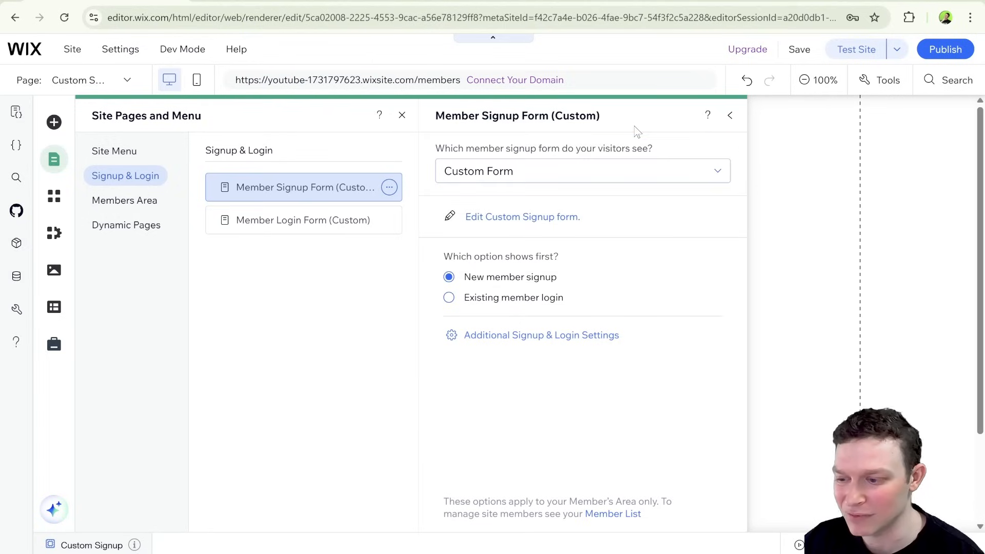
pyautogui.click(730, 117)
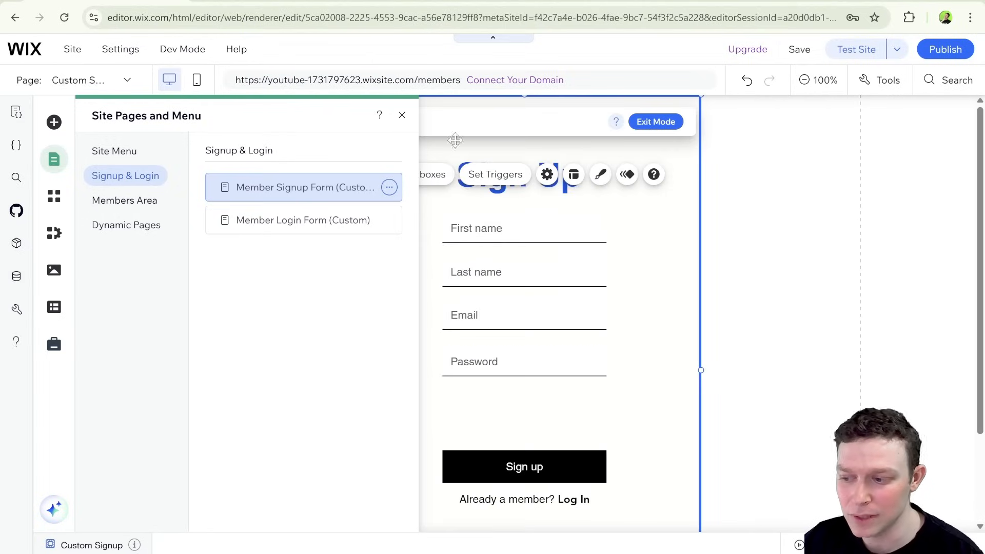
pyautogui.click(402, 115)
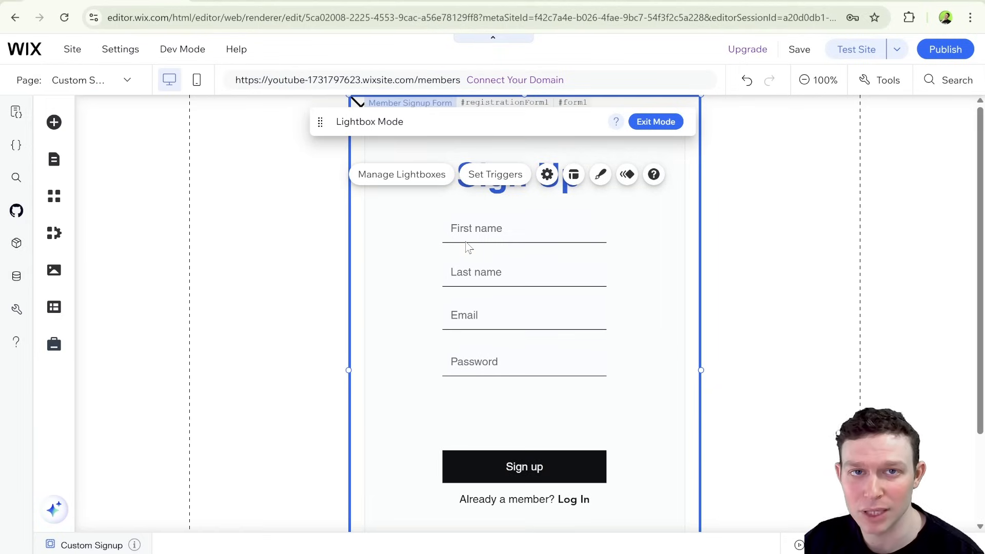